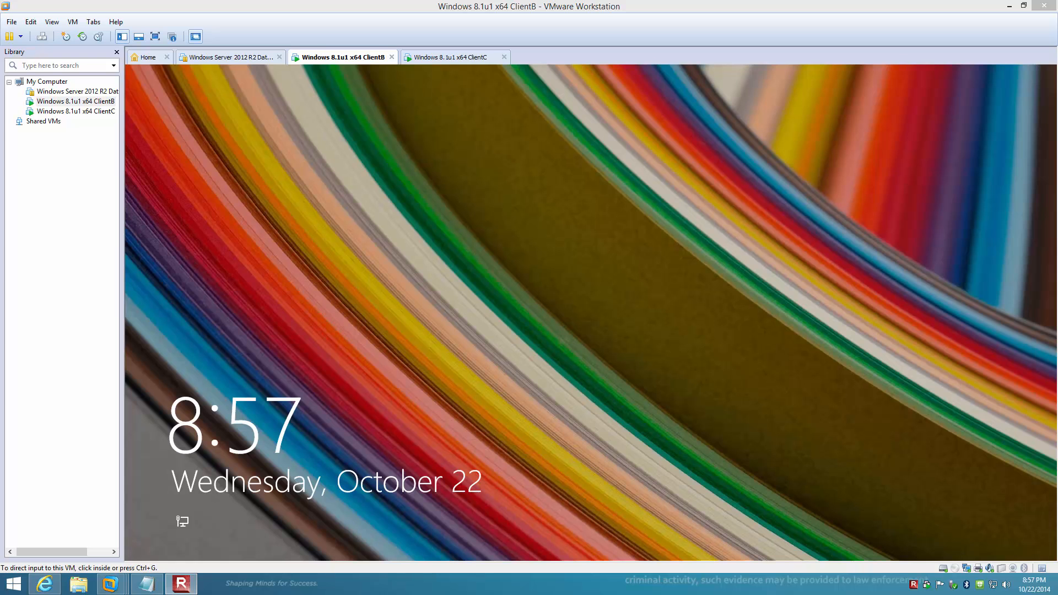
Sign in to ClientB as the first user account, entering that account's password.
click(329, 243)
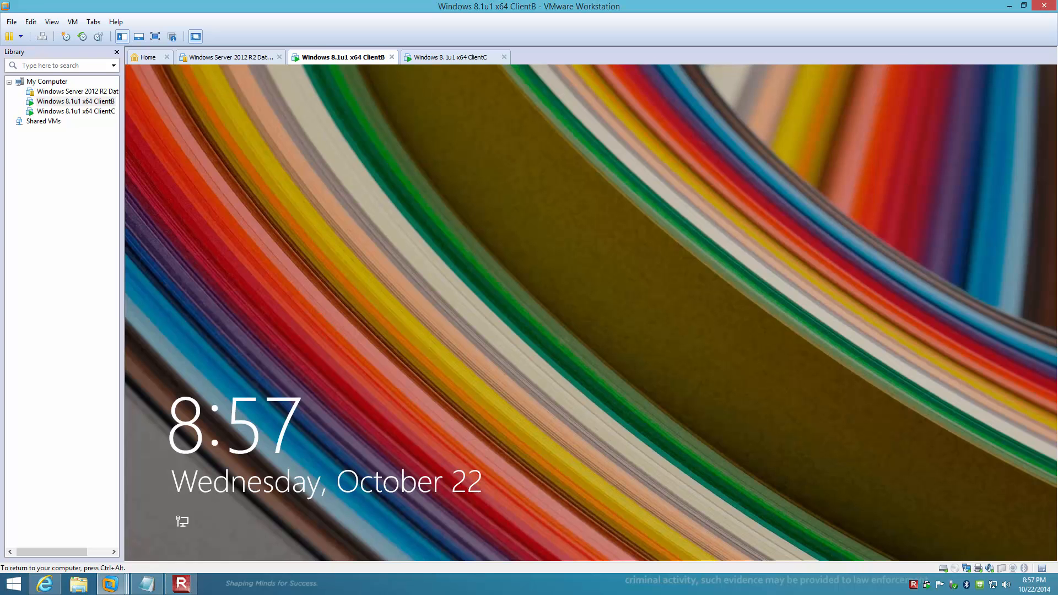
click(591, 313)
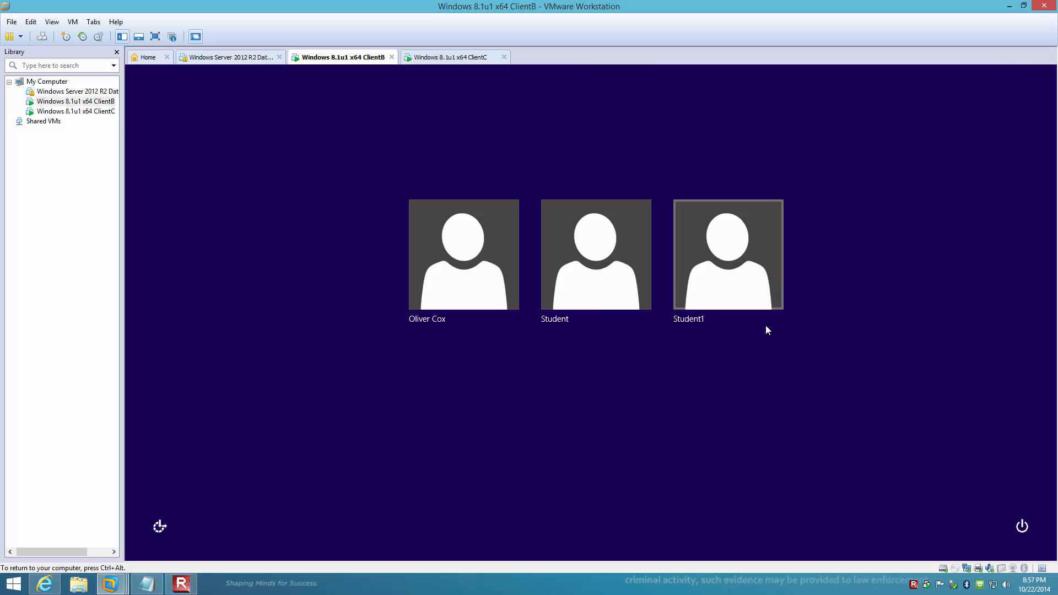
click(457, 278)
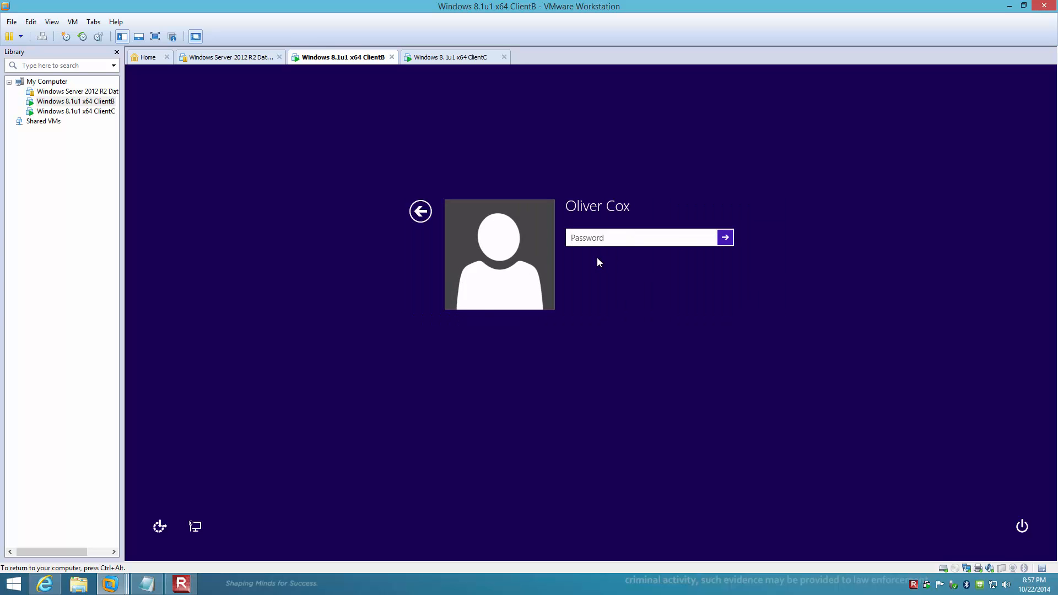
text(Pa$$w0rd)
key(Return)
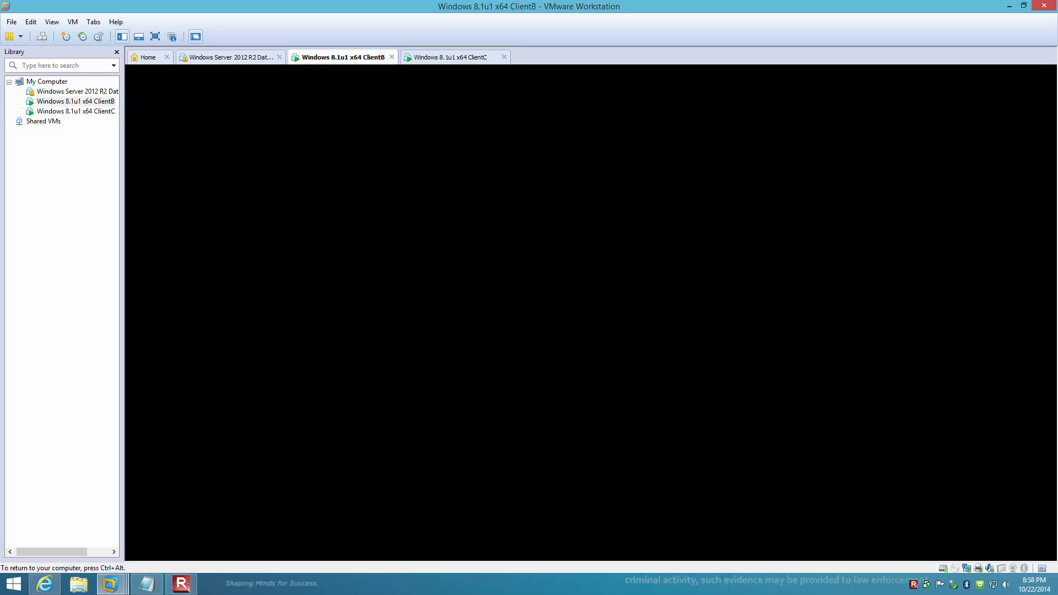
Switch to ClientC and back to ClientB, waiting for ClientB's Windows desktop to appear.
click(440, 59)
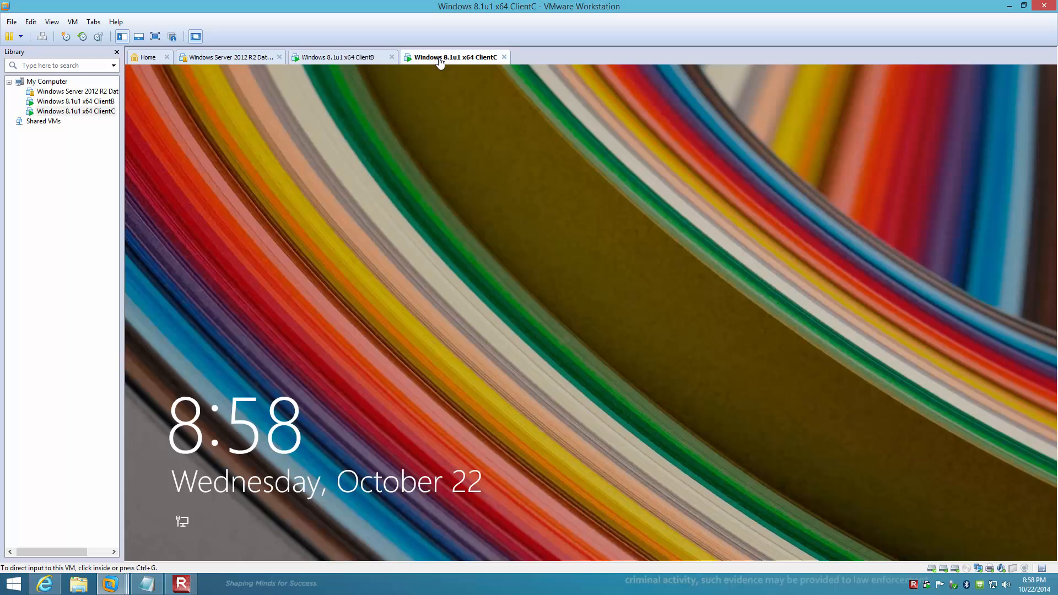
click(342, 57)
click(435, 203)
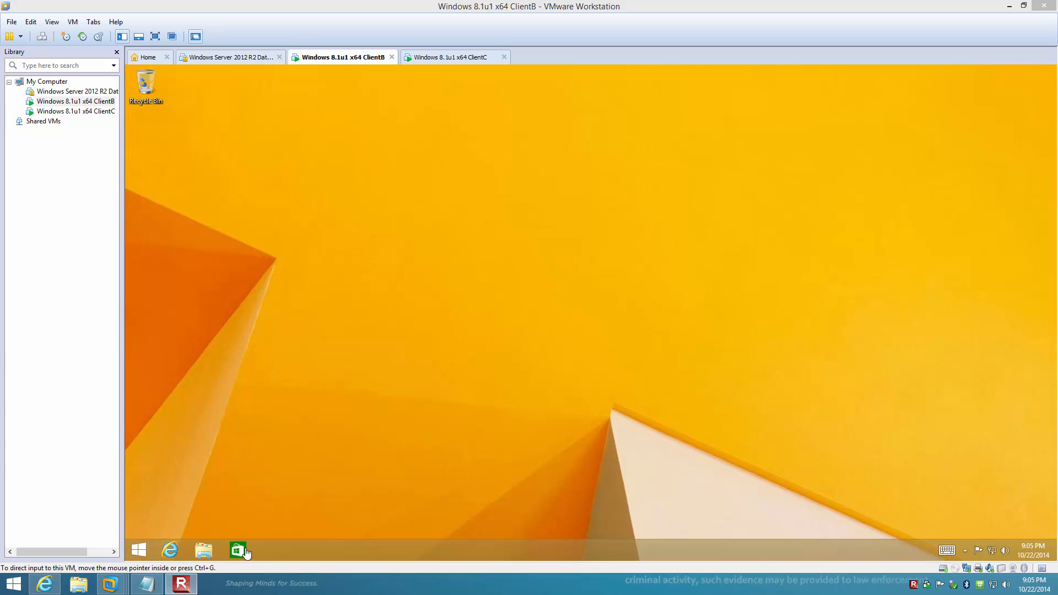
In ClientB's File Explorer, browse from Local Disk (C:) through Users into the user's profile folder.
click(205, 553)
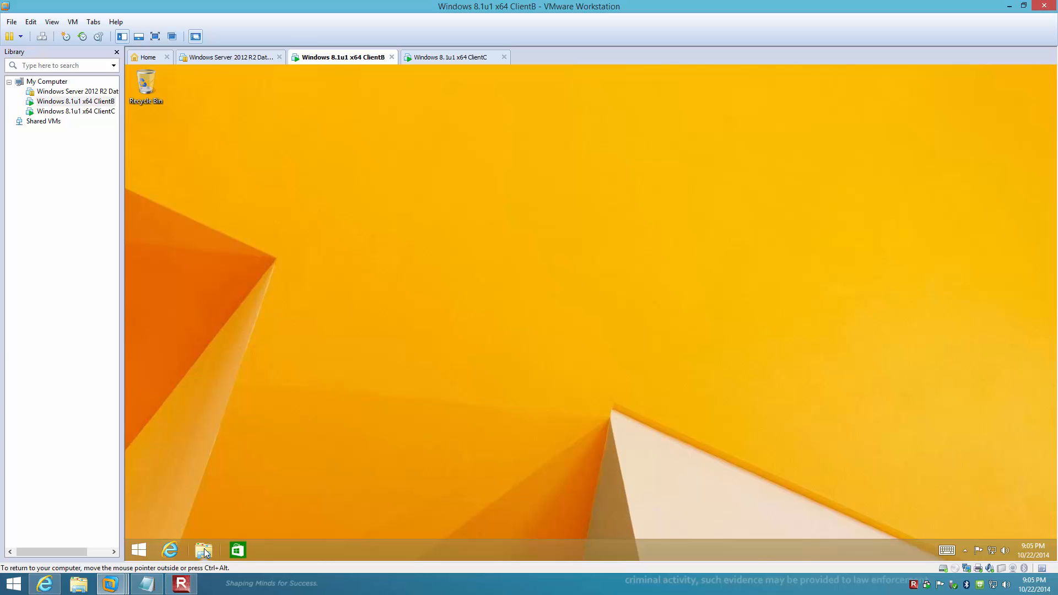
click(205, 552)
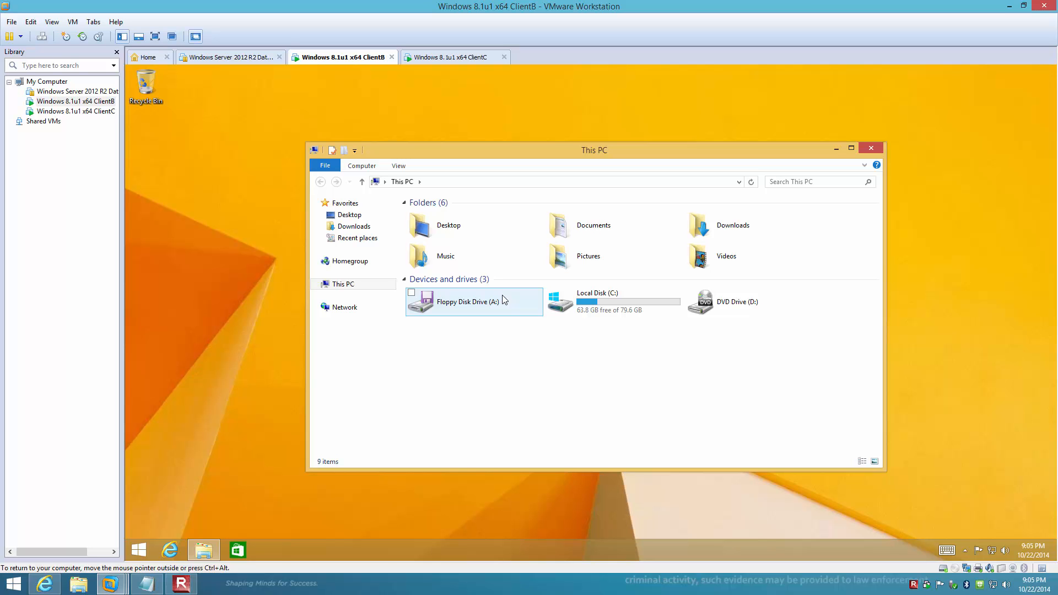
double_click(608, 304)
click(441, 264)
double_click(440, 264)
double_click(447, 254)
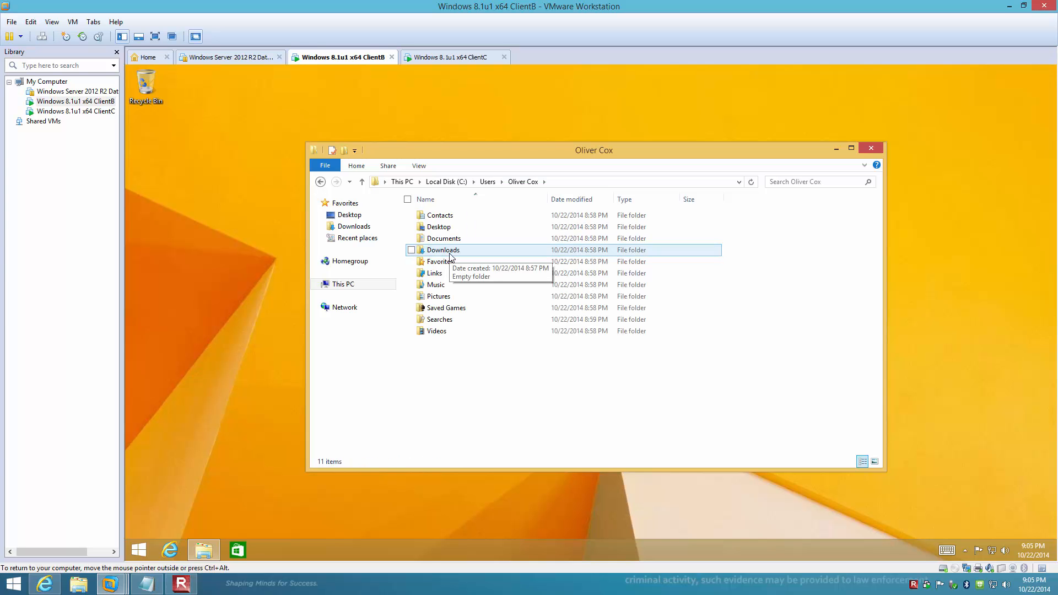
Open the Documents folder's Properties at its Sharing tab.
right_click(455, 238)
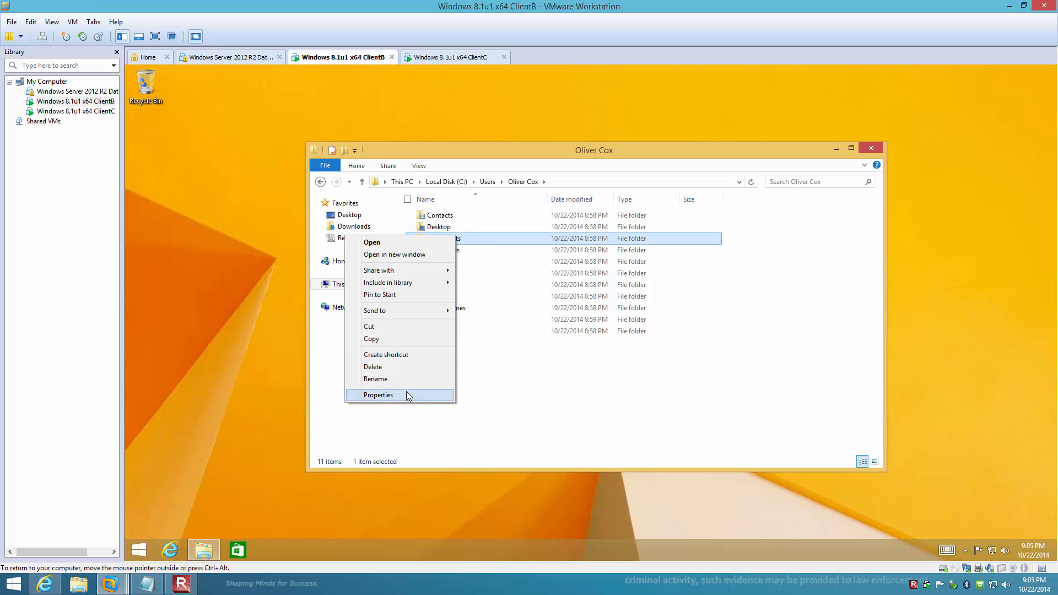
click(406, 394)
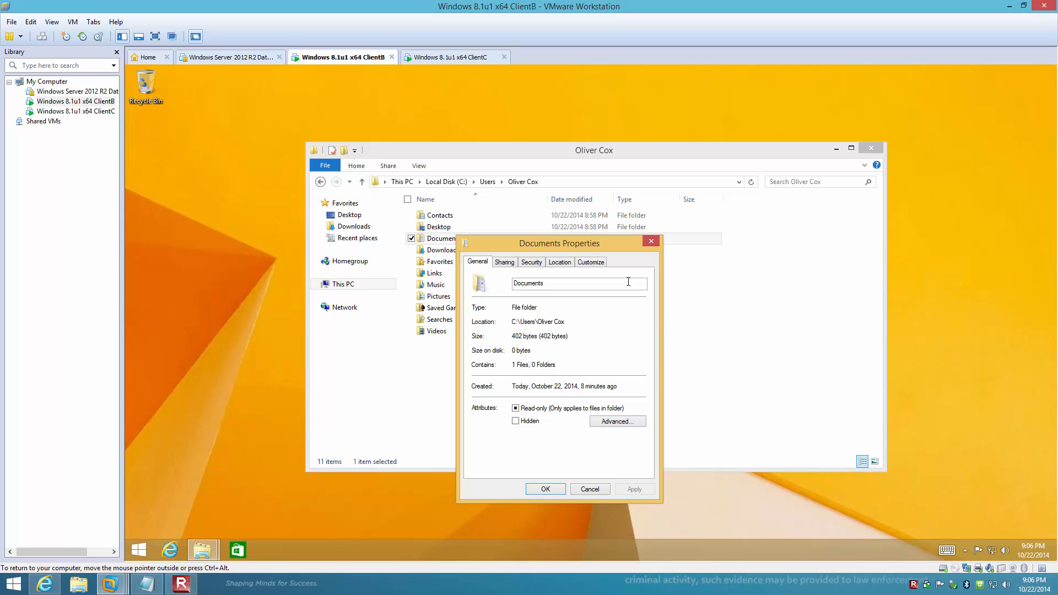
click(507, 265)
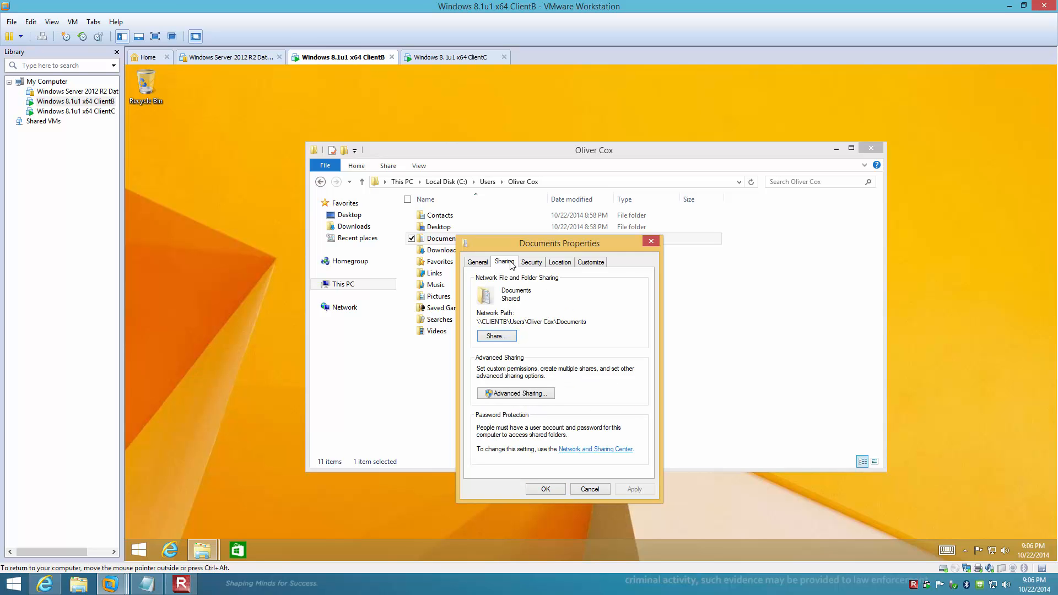
Open Advanced Sharing for Documents, approving the UAC prompt with the administrator password.
click(528, 393)
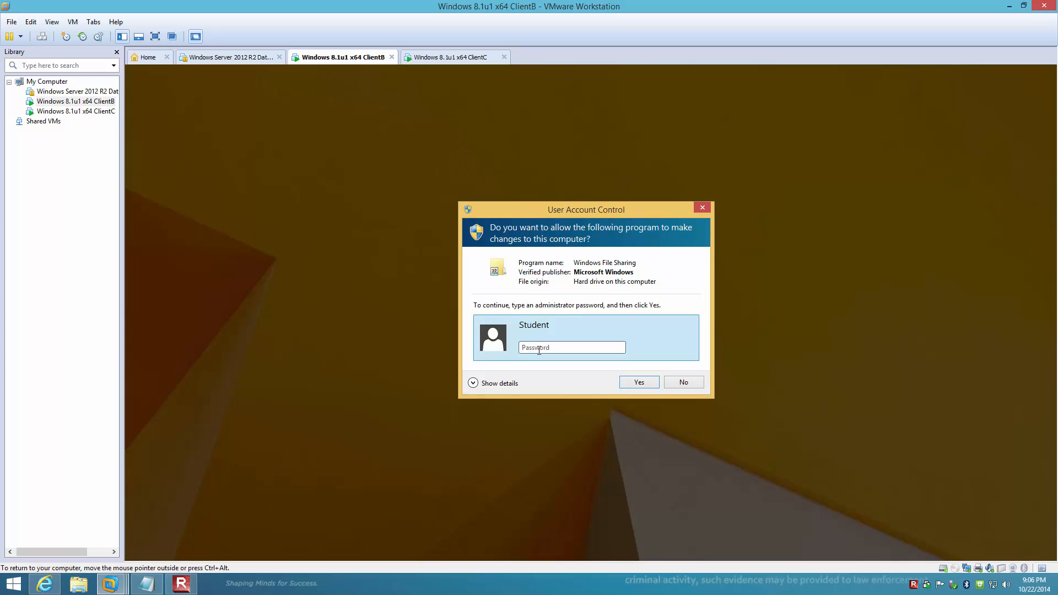
text(Pa$$w0rd)
key(Return)
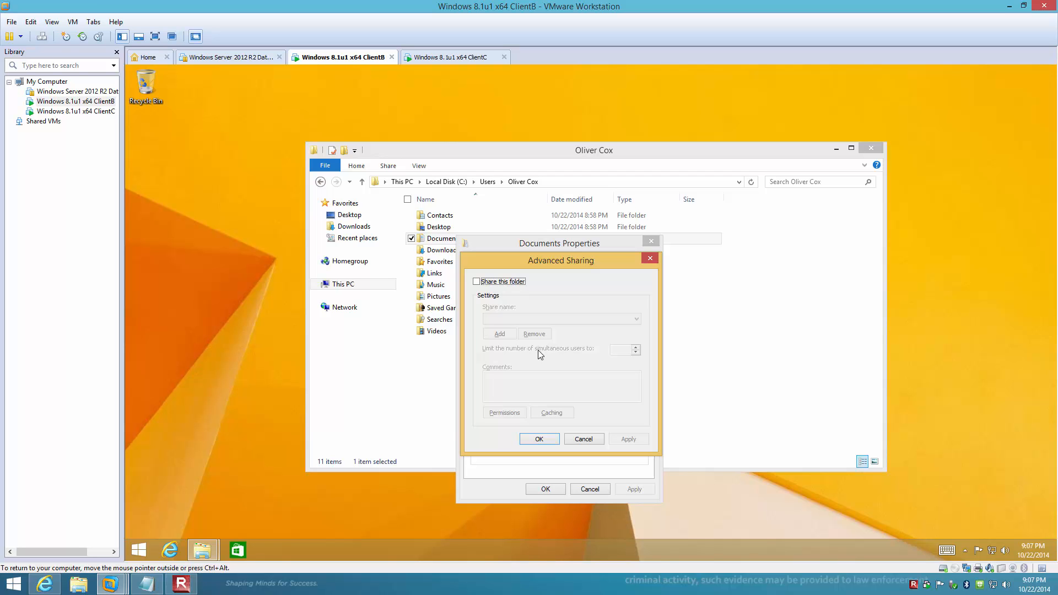
Turn on 'Share this folder' for Documents and bring up its share permissions.
click(513, 283)
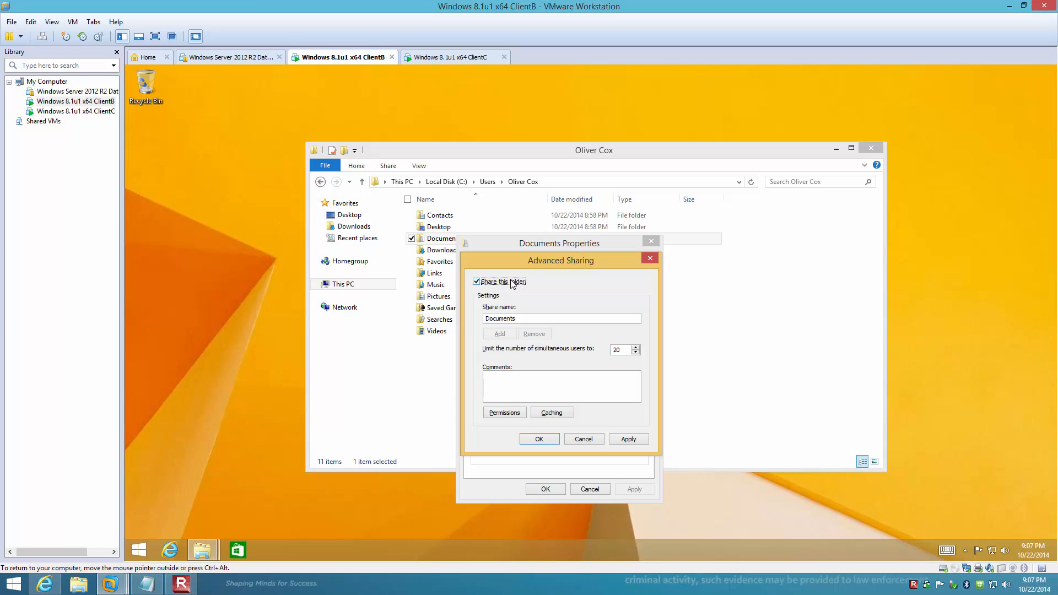
click(505, 414)
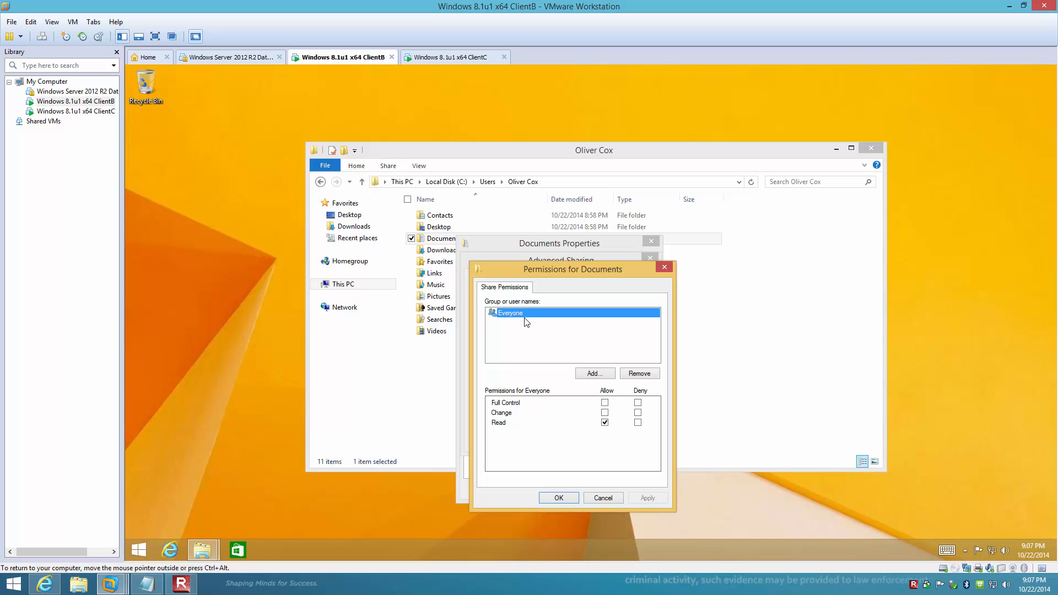
Untick Everyone's Read permission and add the Administrators group to the Documents share.
click(605, 423)
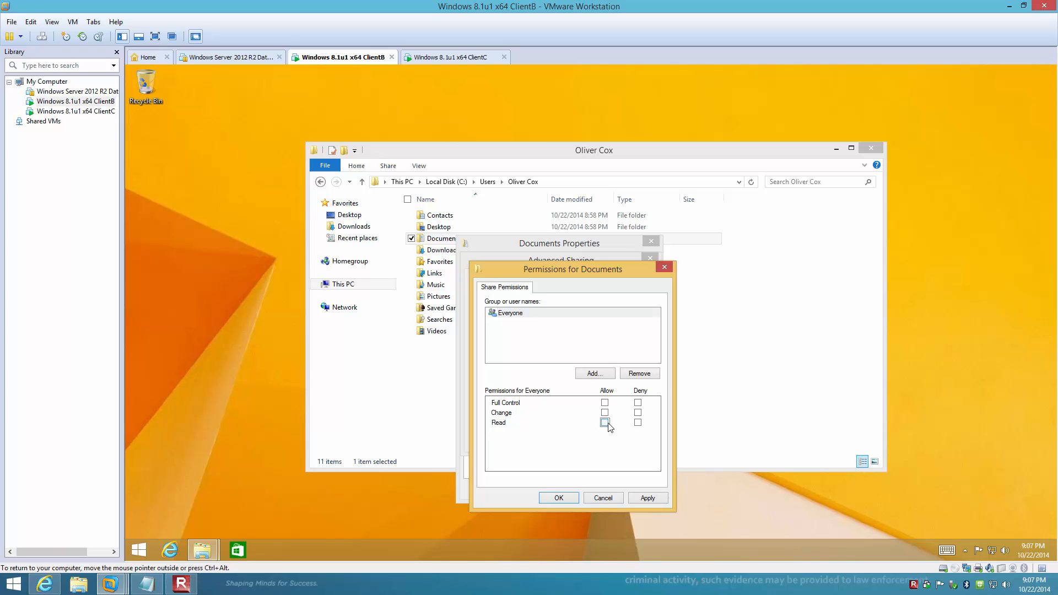
click(593, 374)
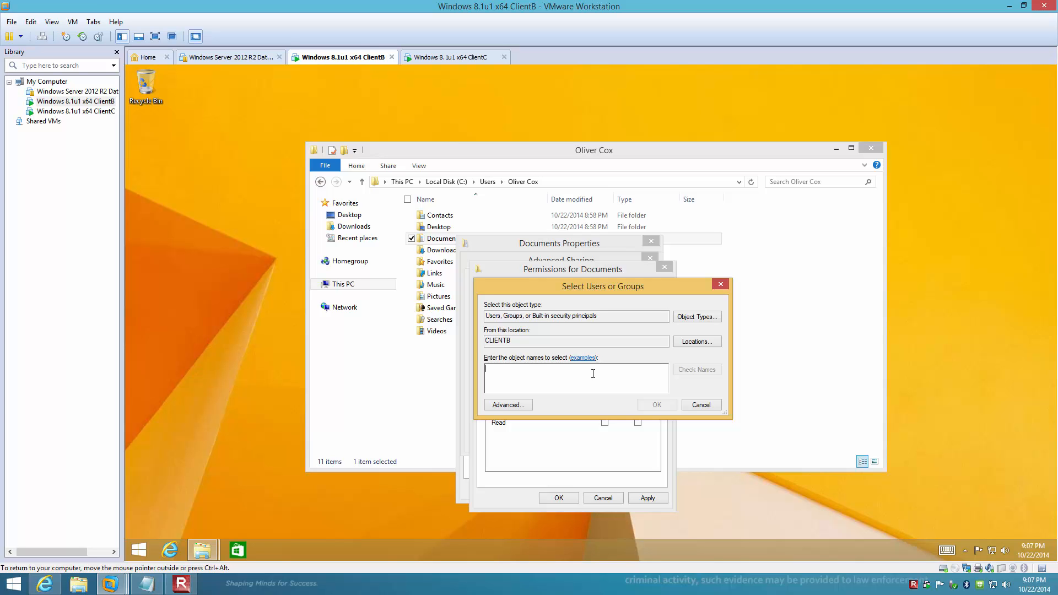
text(Administrators)
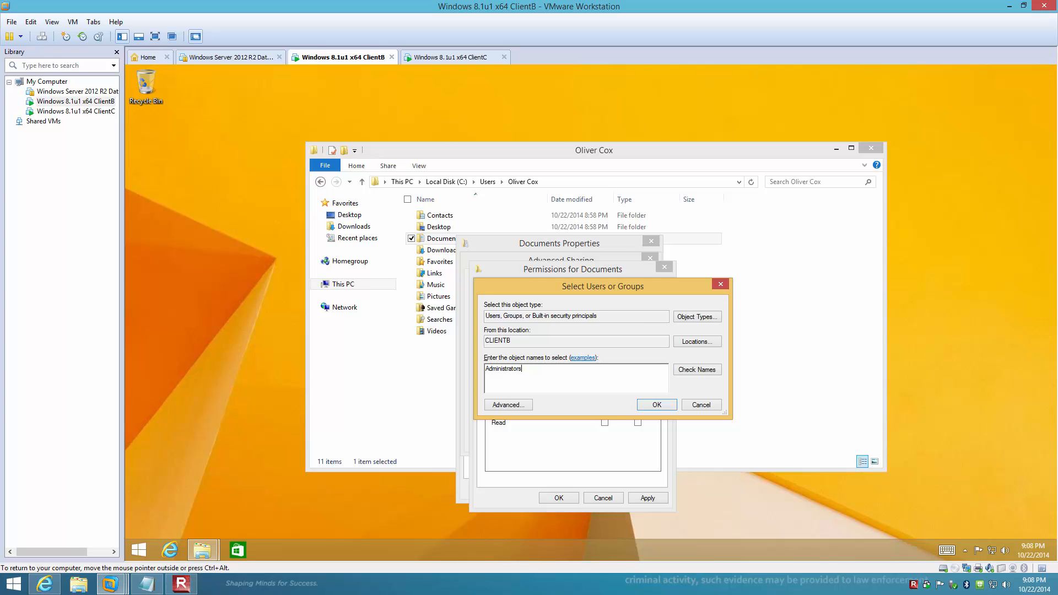
click(663, 408)
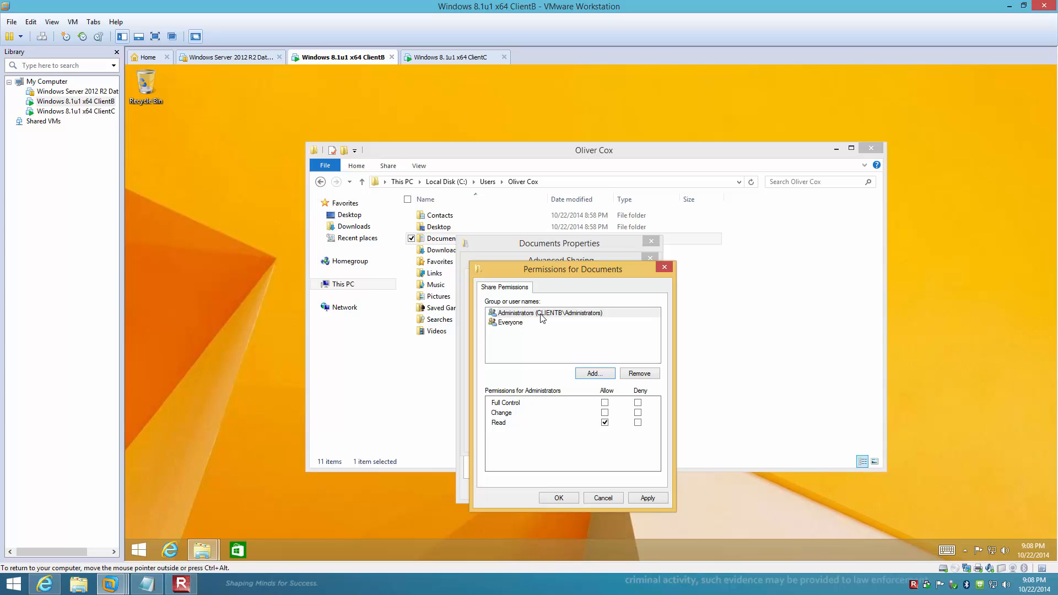
Give Administrators Full Control on the Documents share, which also allows Change and Read.
click(542, 318)
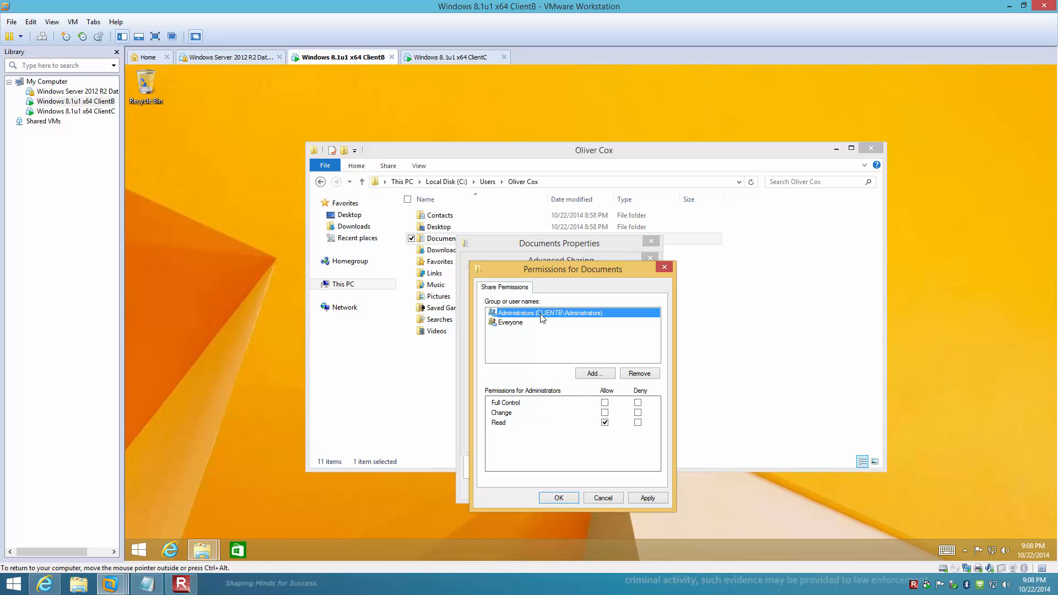
click(604, 404)
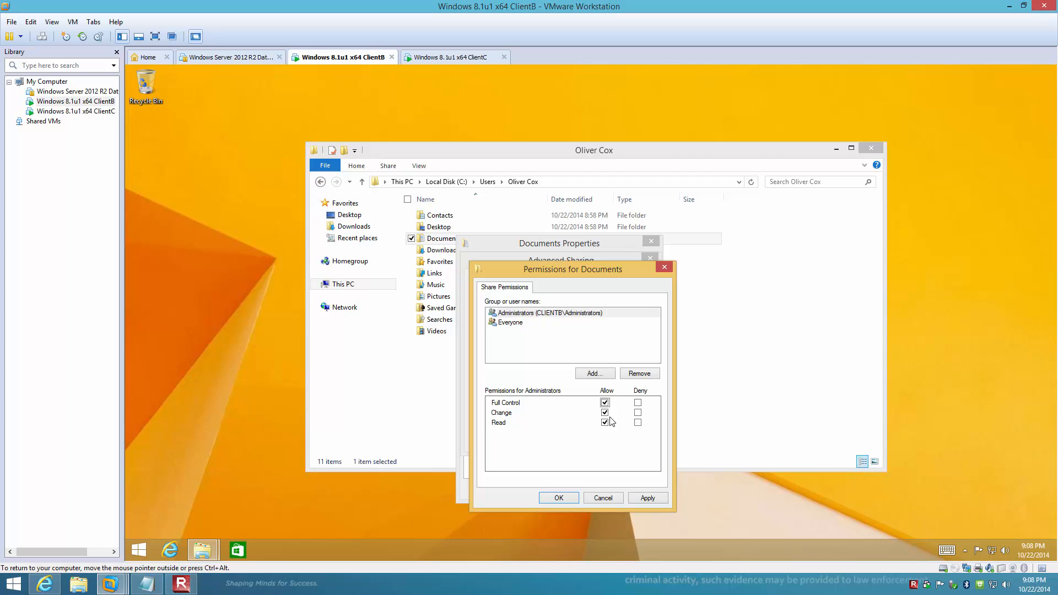
Add the CLIENTB Users group to the Documents share permissions, leaving Read allowed.
click(593, 374)
text(Users)
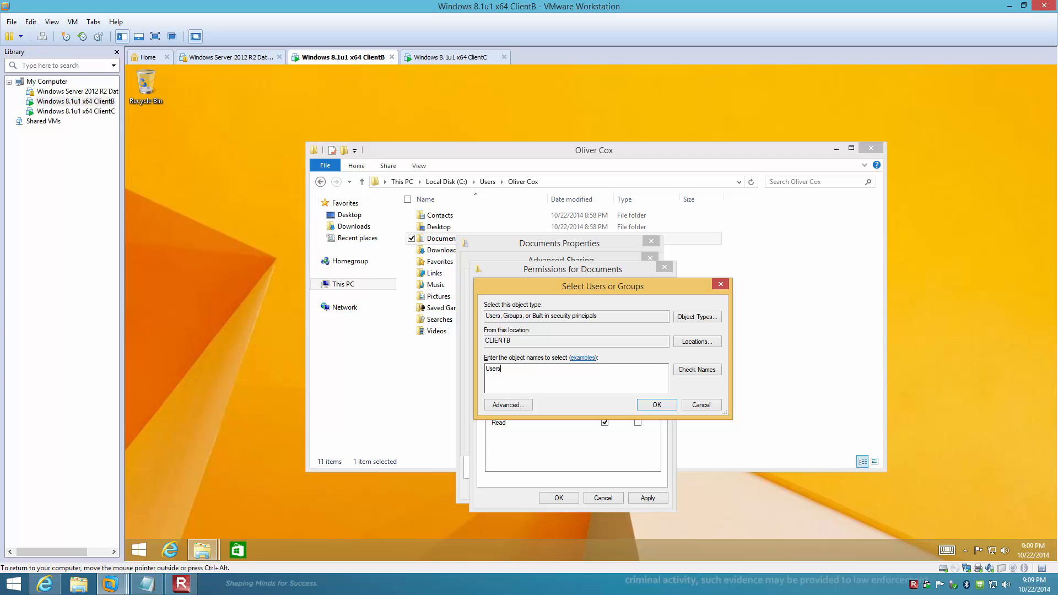
key(Return)
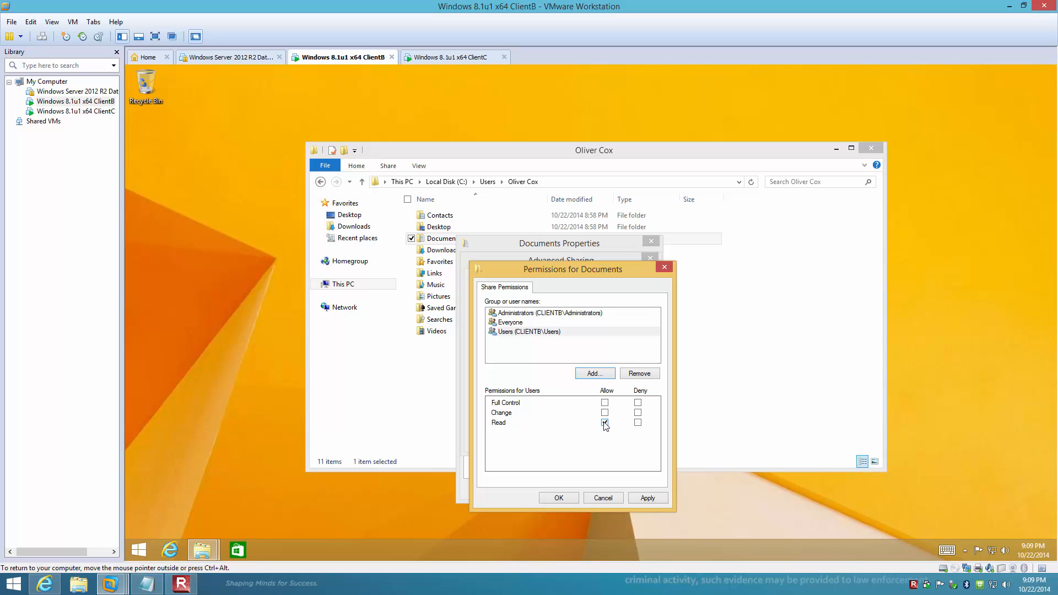
click(548, 332)
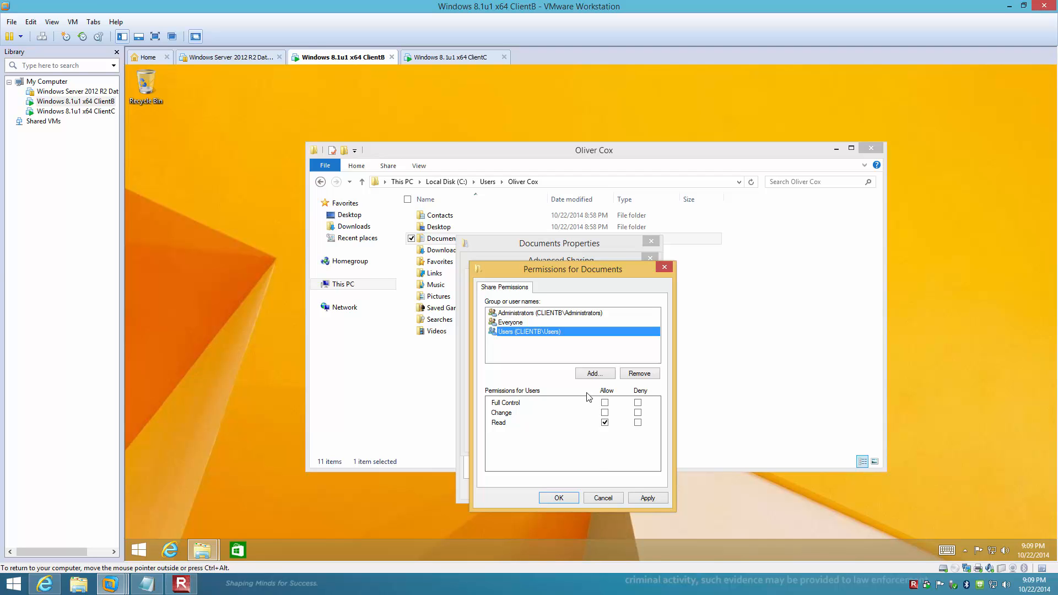
Apply the share permissions, confirm Advanced Sharing, and close the Documents Properties.
click(560, 497)
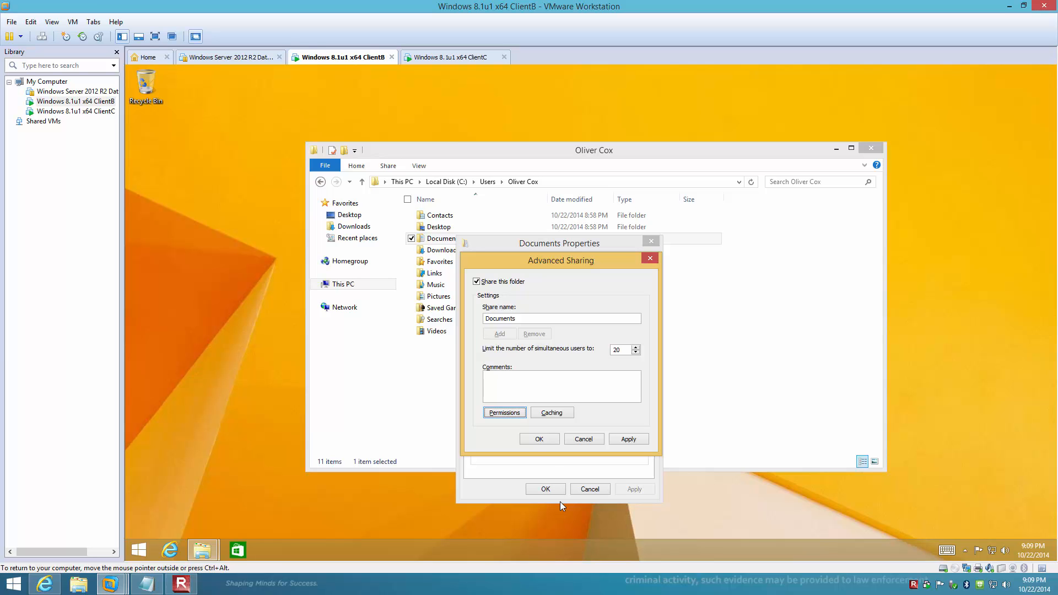
click(537, 439)
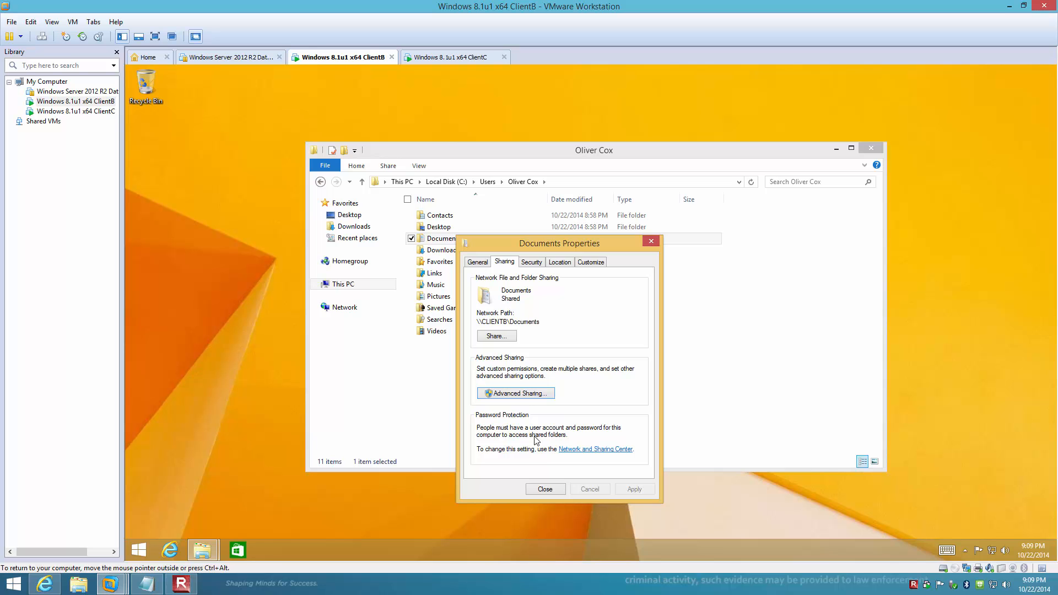
click(549, 490)
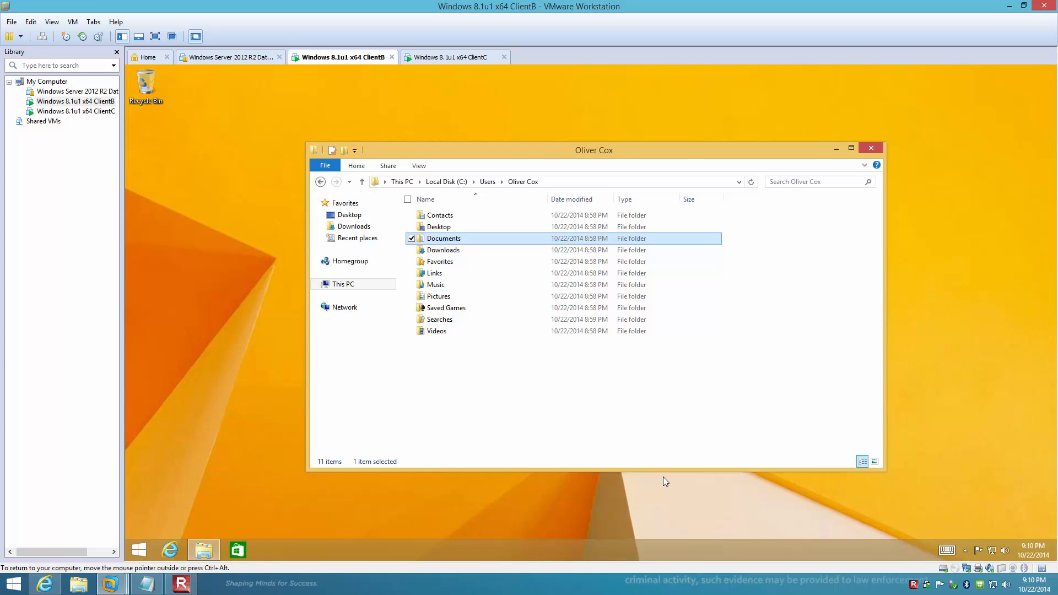
Sign out of ClientB and switch to the ClientC virtual machine.
right_click(139, 550)
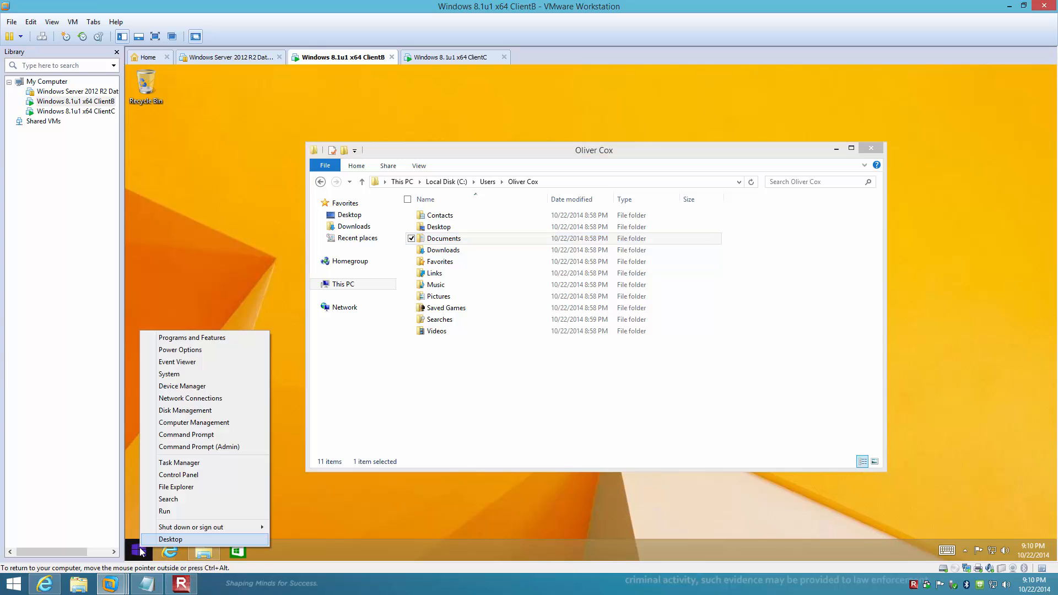
mouse_move(213, 528)
click(291, 528)
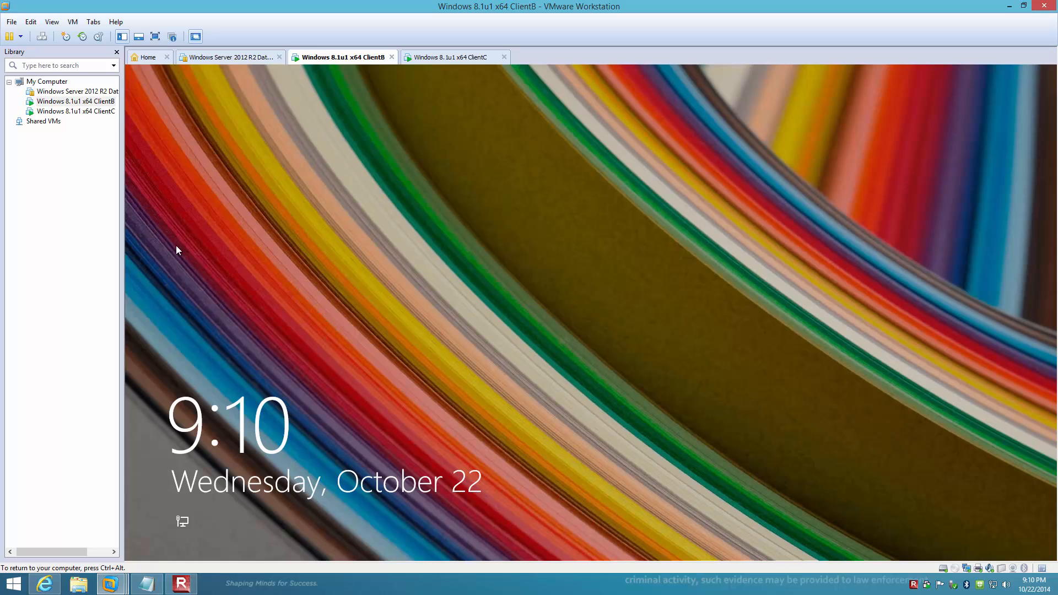
click(461, 57)
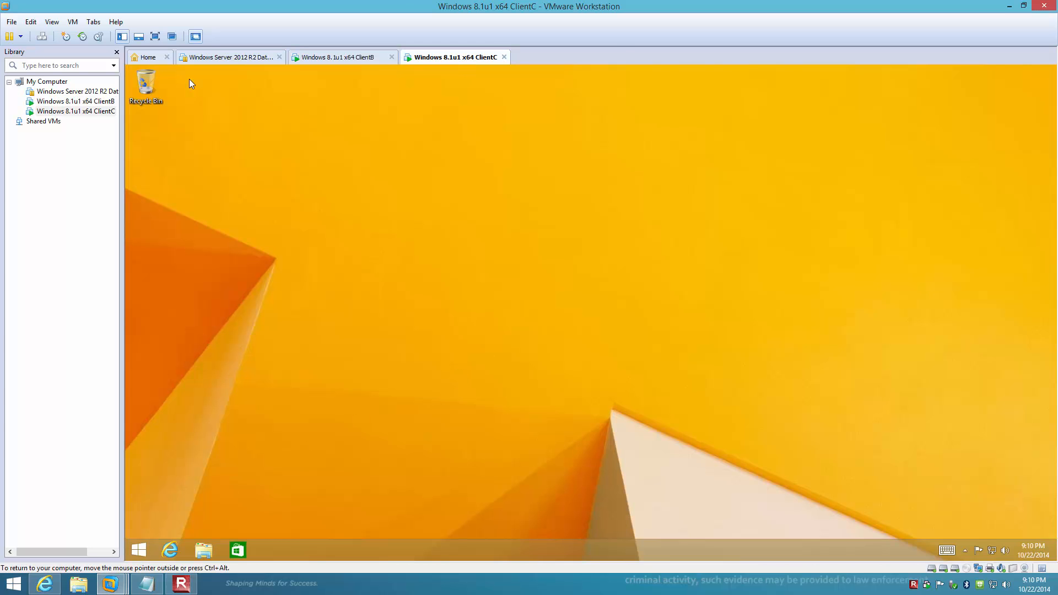
Sign out of the current account on ClientC.
right_click(145, 551)
mouse_move(211, 532)
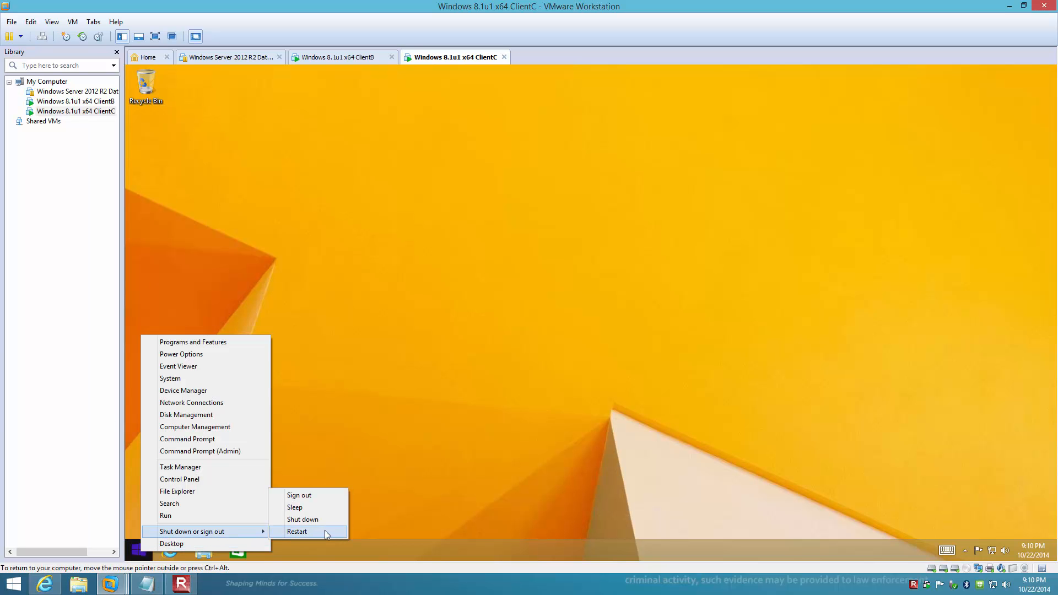
click(313, 497)
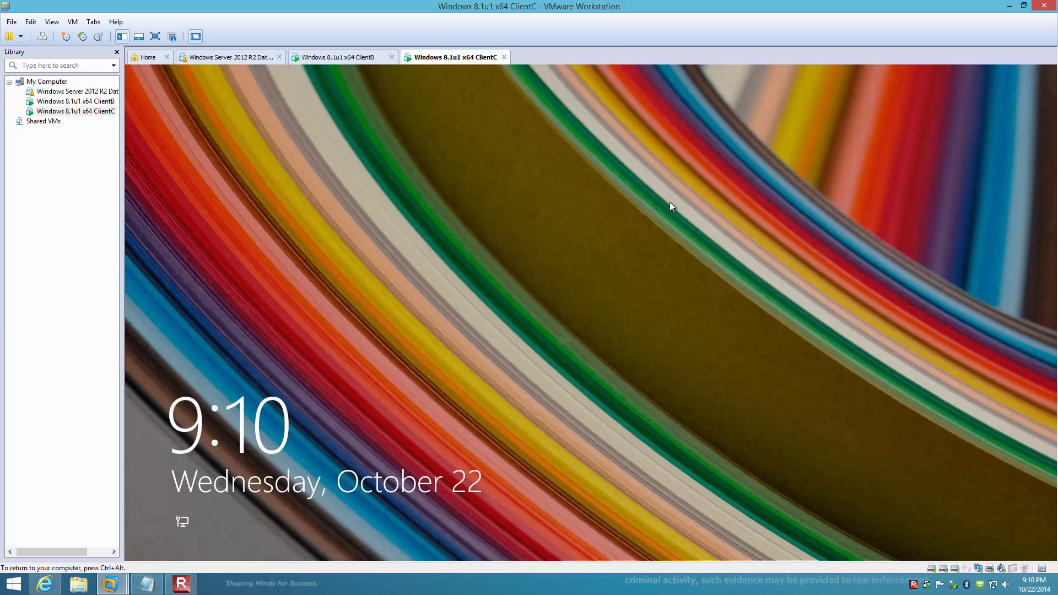
Sign in to ClientC as Student with the account password.
click(658, 223)
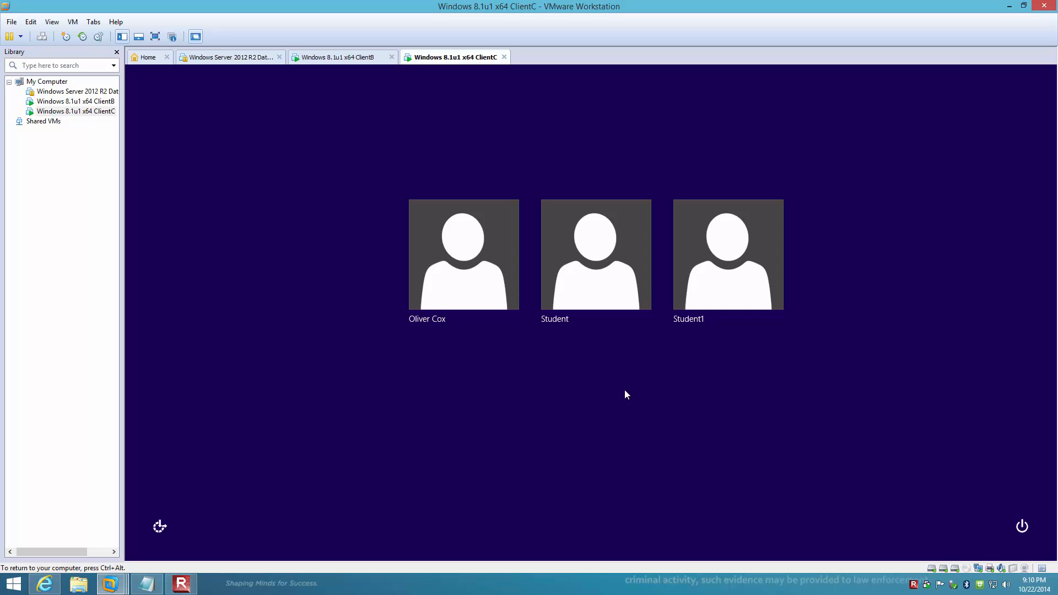
click(596, 287)
text(Pa$$w0r)
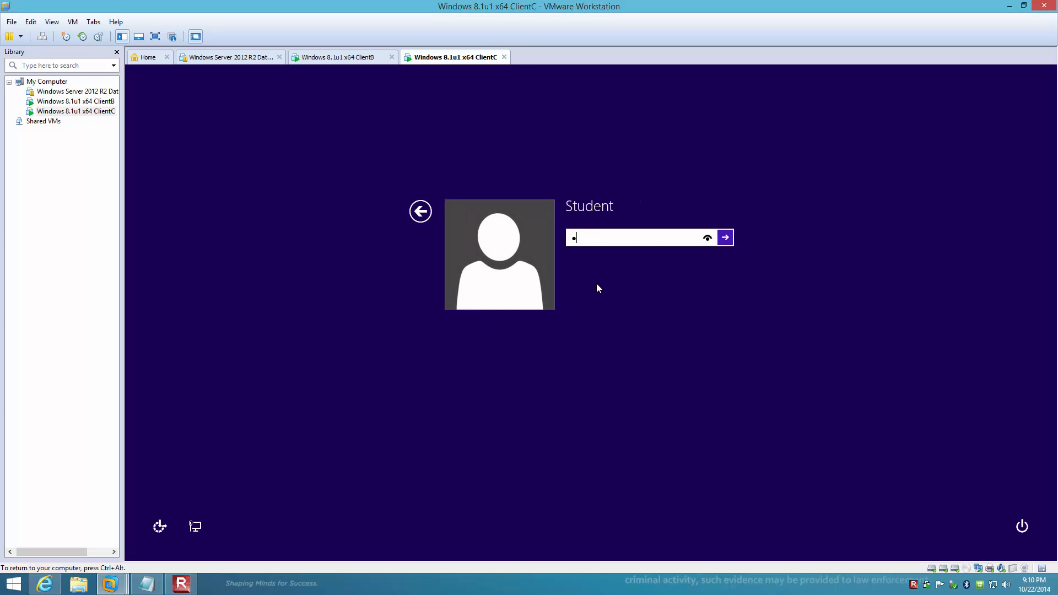
text(d)
key(Return)
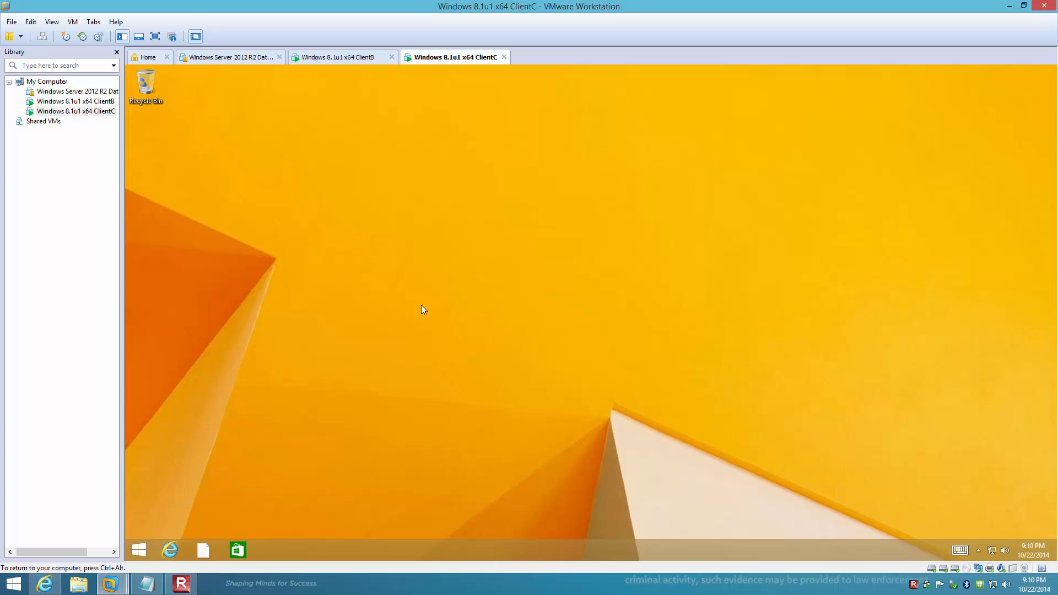
Open the Run box on ClientC and enter the path \\clientb\Documents.
right_click(138, 555)
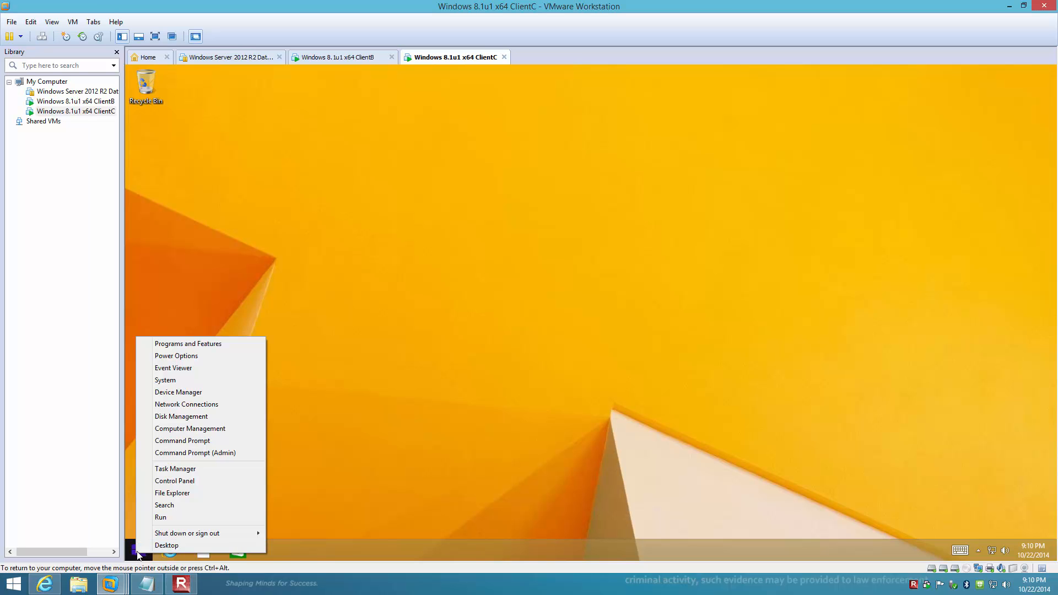
click(154, 517)
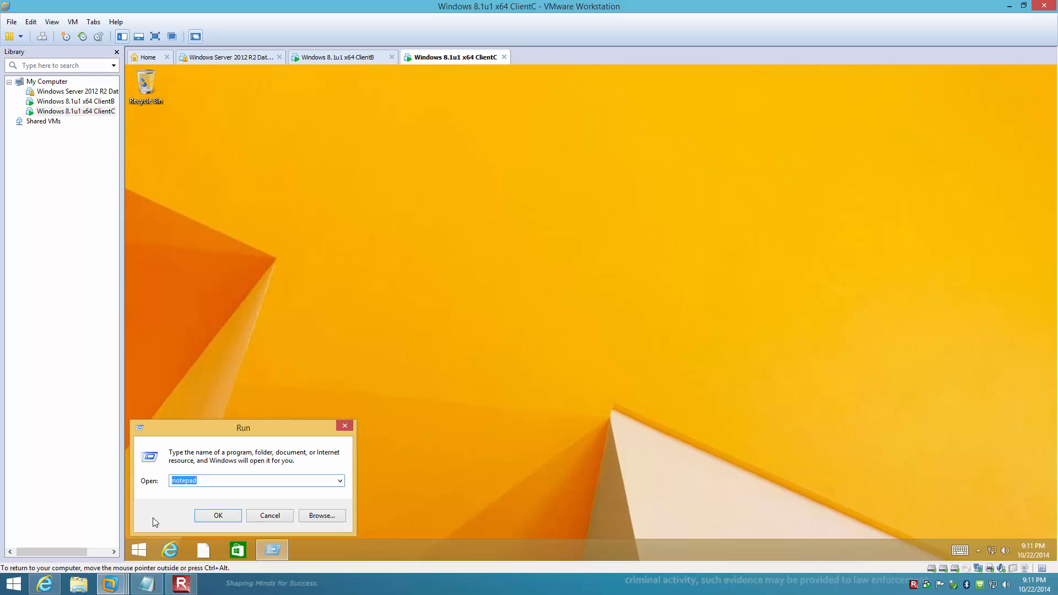
text(\\clientb\Docum)
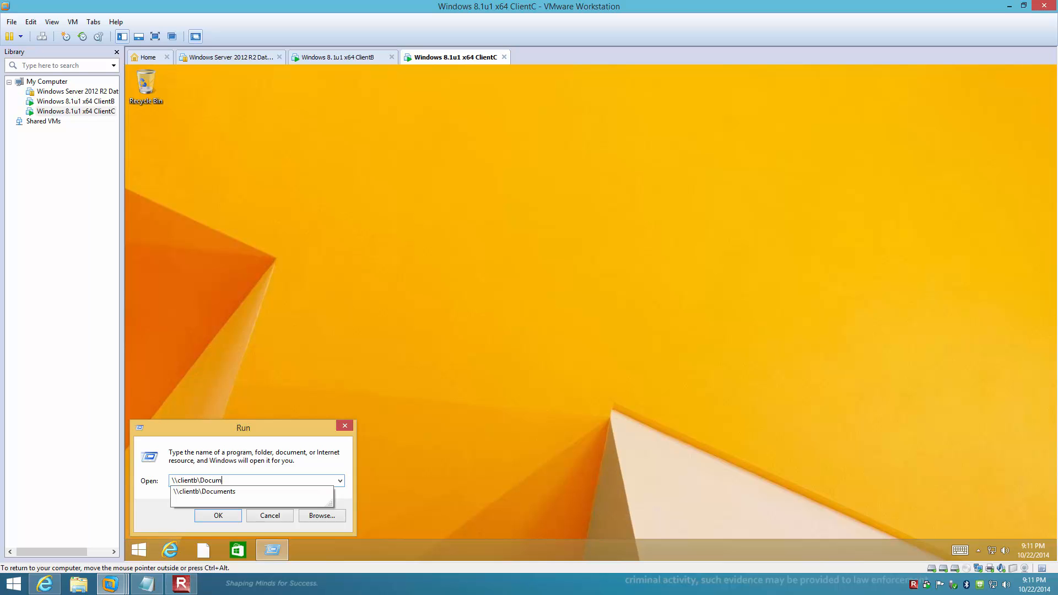
text(ents)
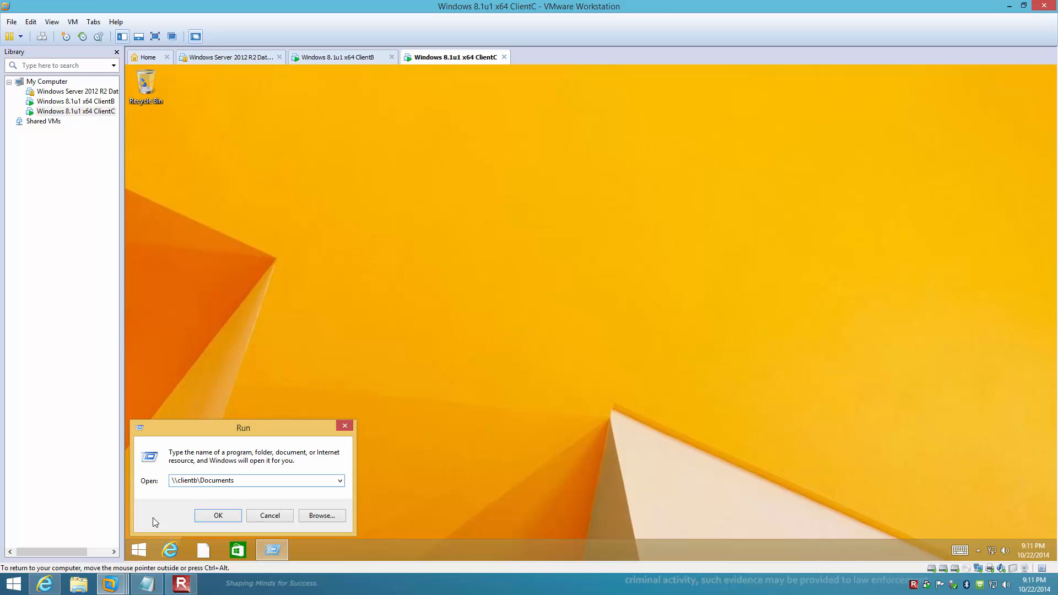
Run \\clientb\Documents, which fails with an access-denied Network Error.
click(219, 516)
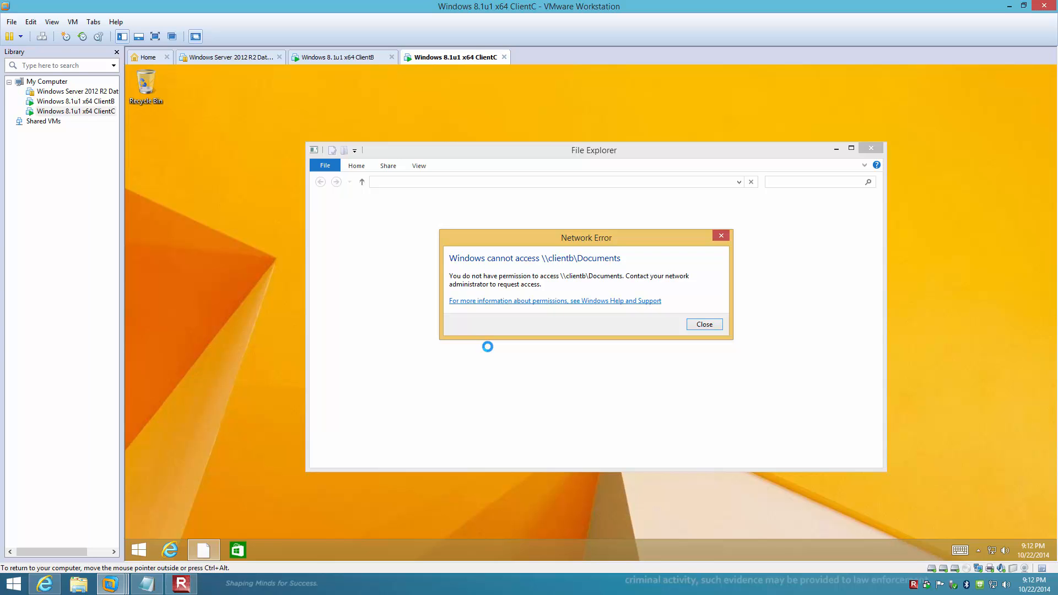
Dismiss the access-denied error and sign out of ClientC.
click(703, 325)
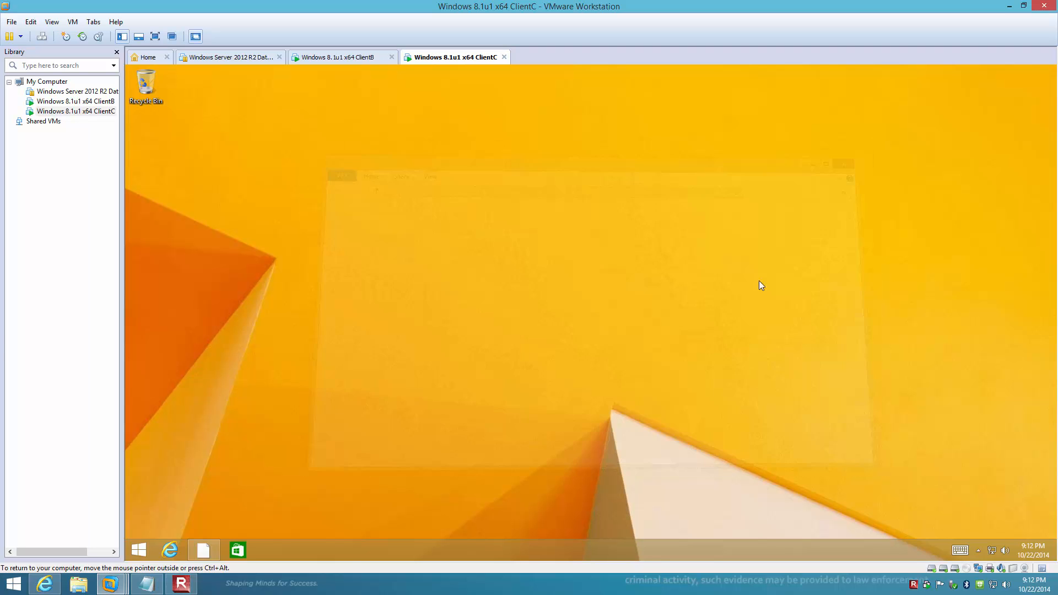
right_click(139, 550)
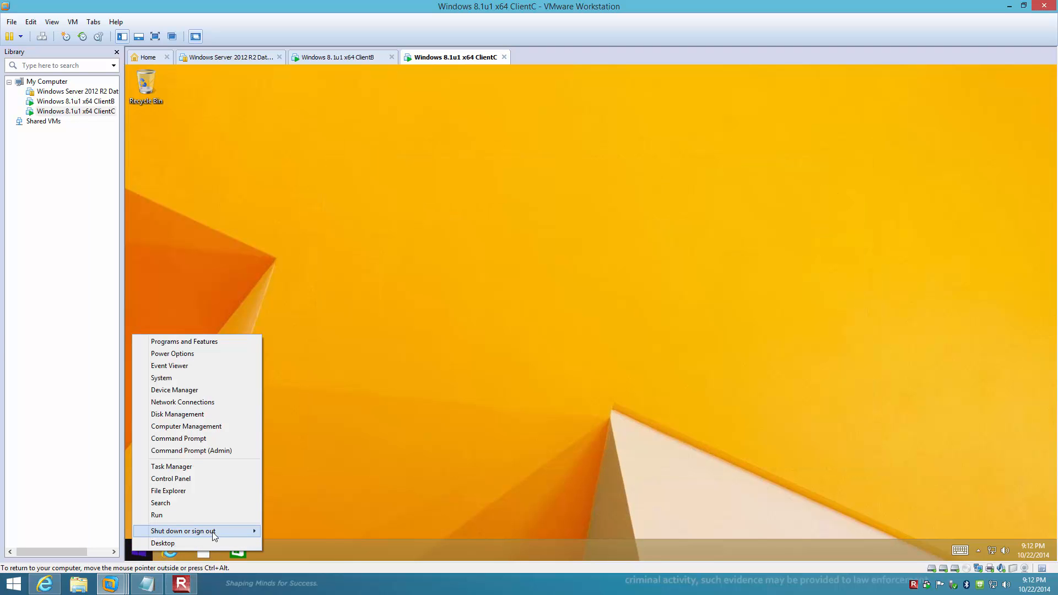
mouse_move(231, 531)
click(299, 495)
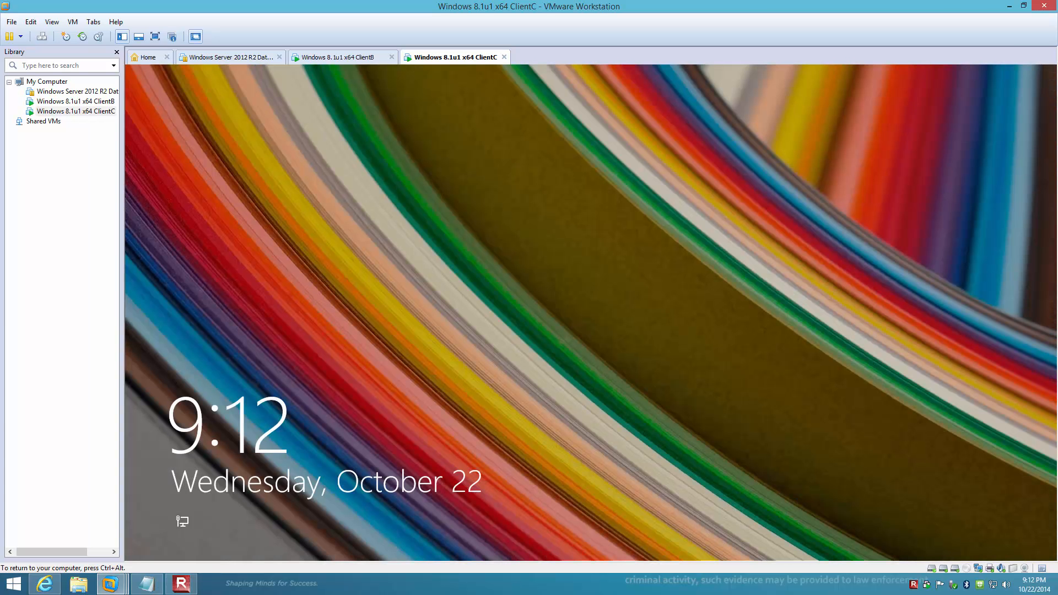
Sign back in to ClientC under a different user account with its password.
click(732, 174)
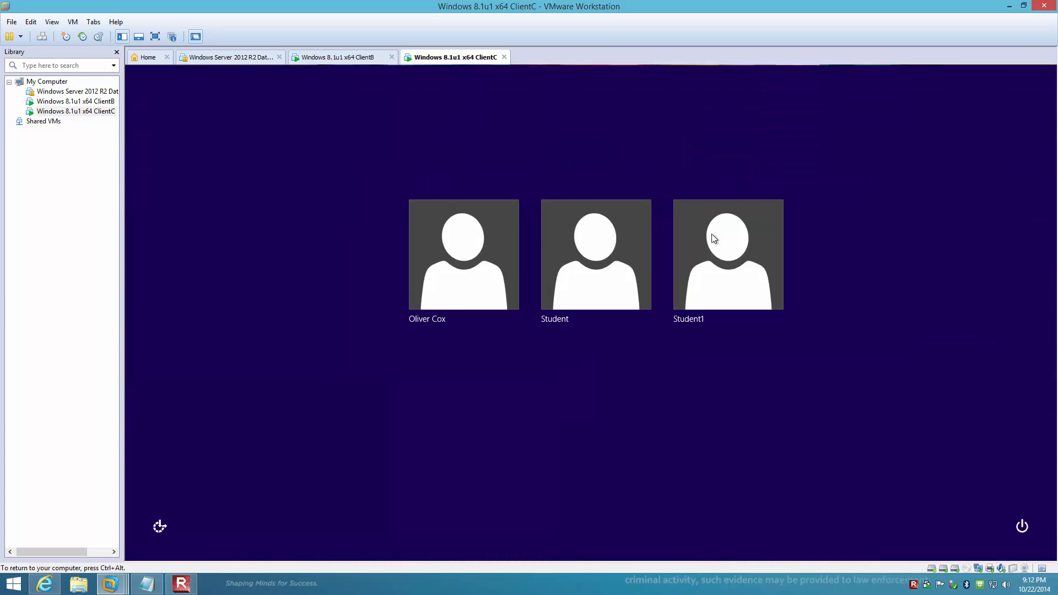
click(471, 278)
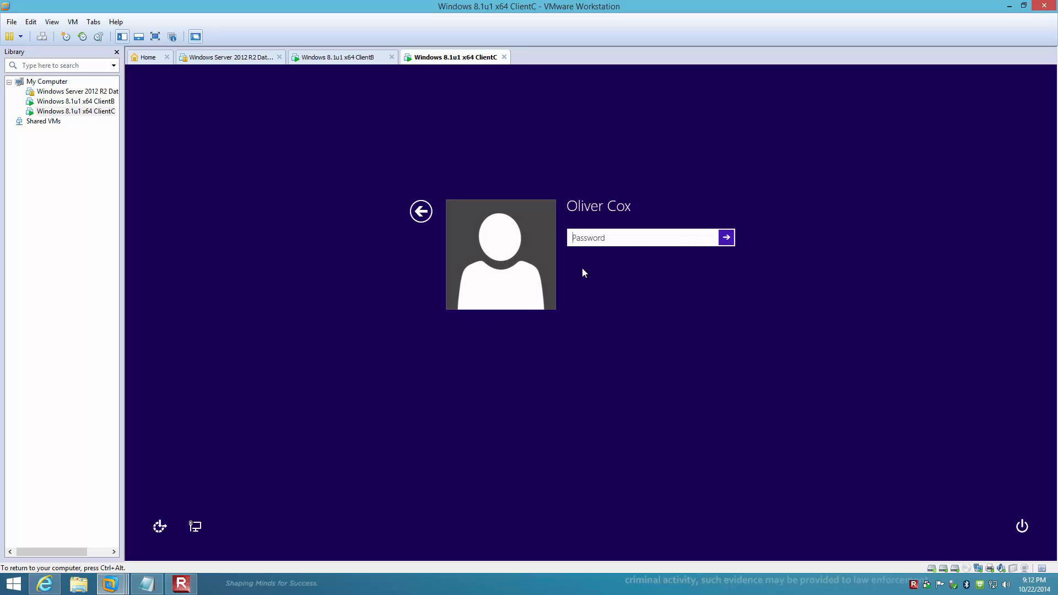
text(Pa$$w0rd)
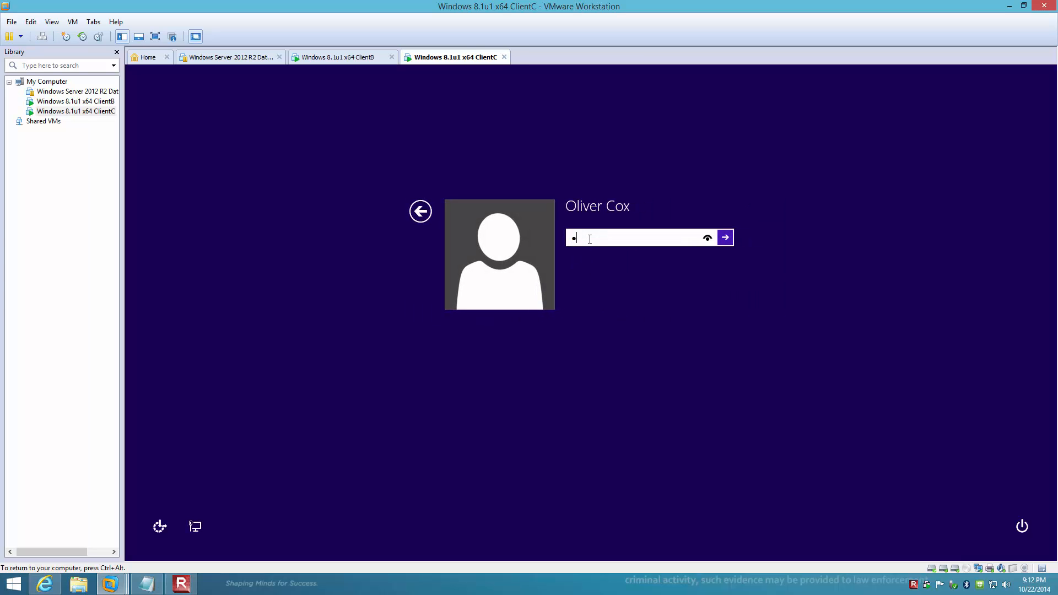
key(Return)
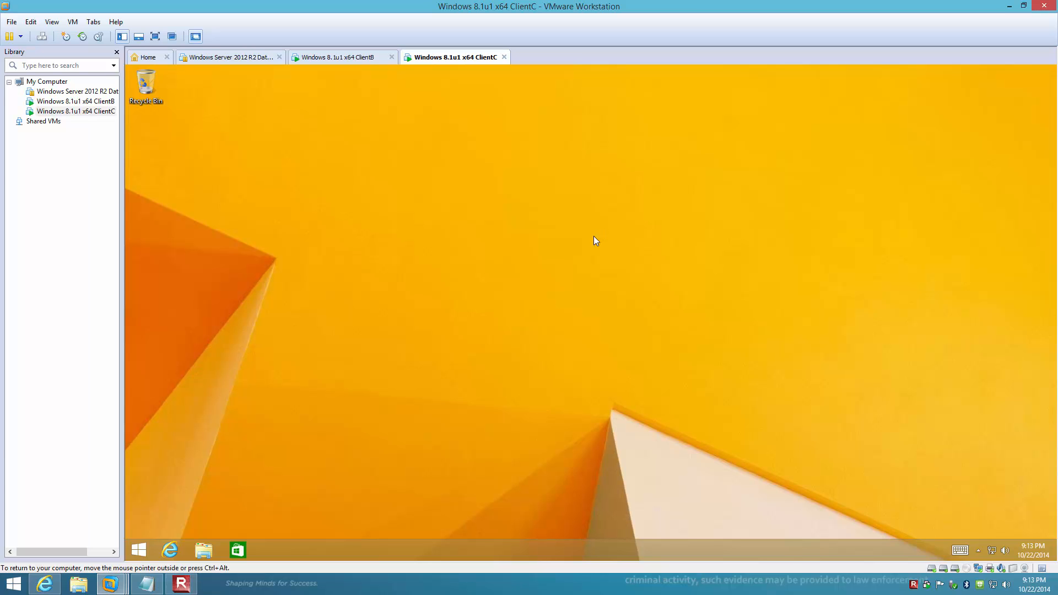
Open \\clientb\Documents from the Run box, showing the empty shared folder.
right_click(146, 552)
click(167, 515)
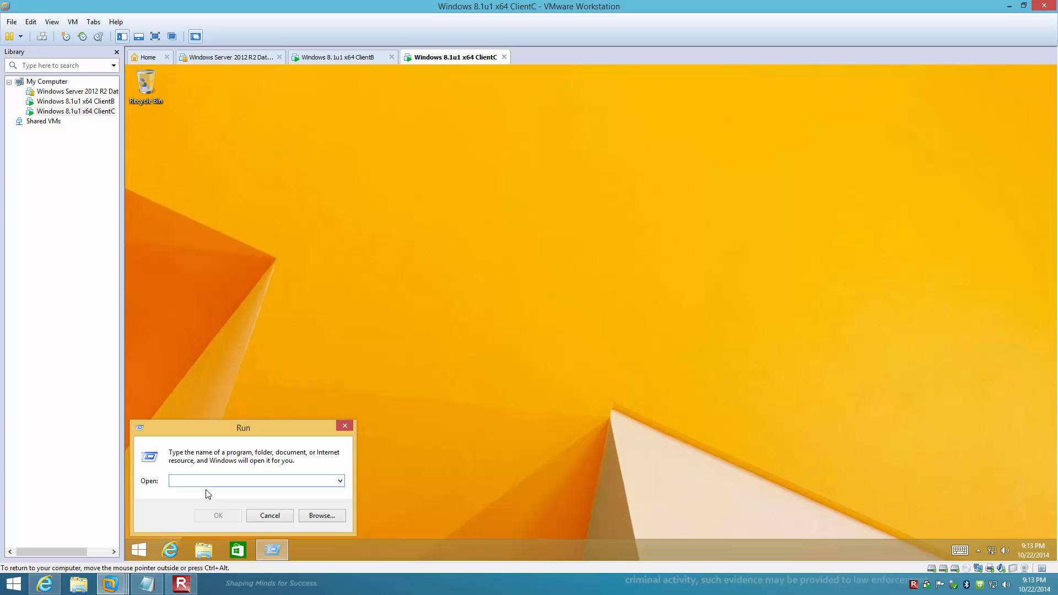
text(\clientb\Documen)
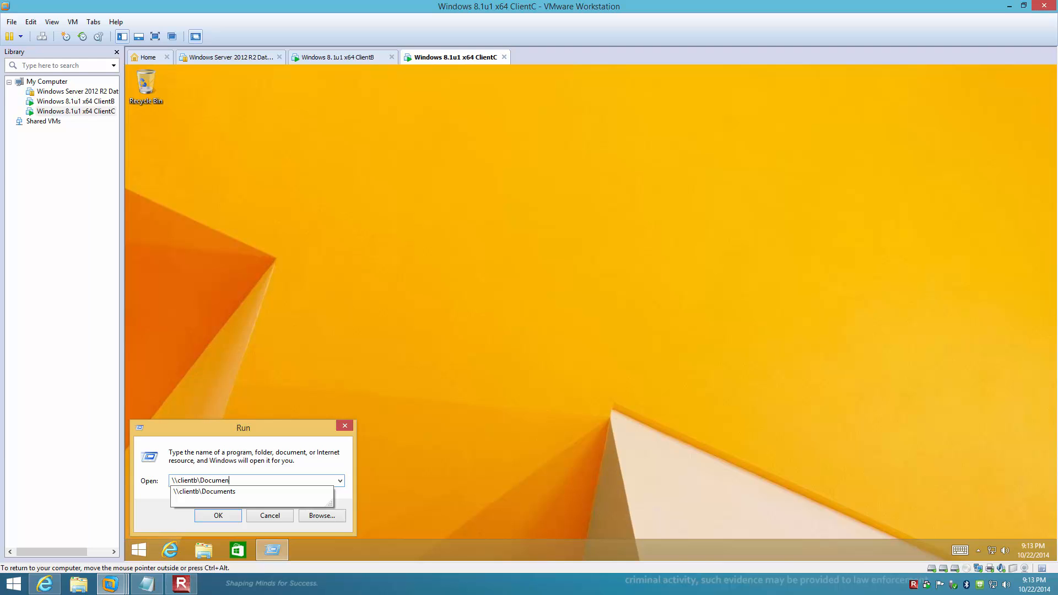
click(209, 492)
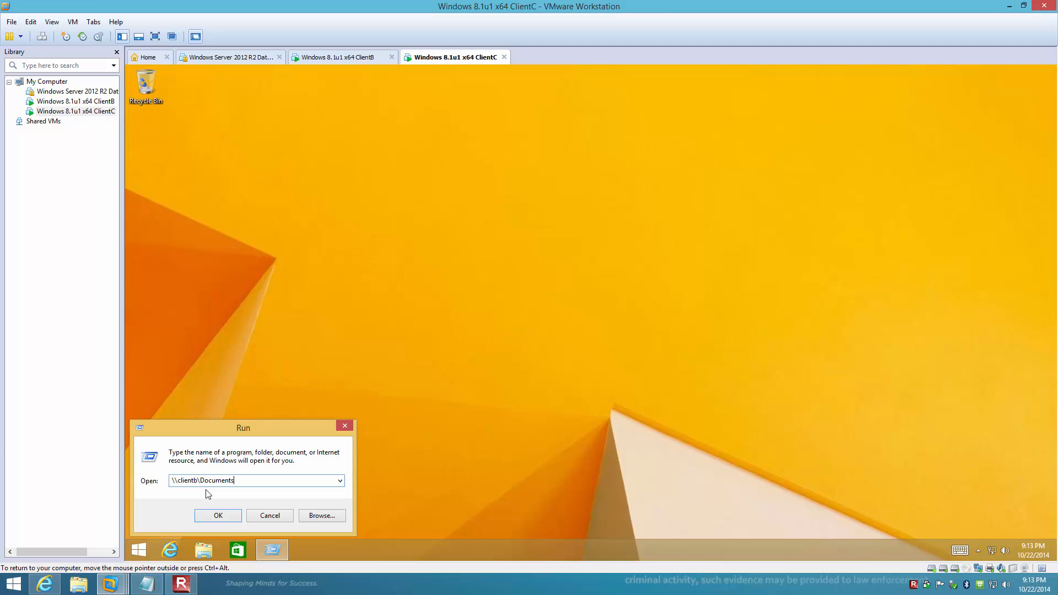
click(218, 516)
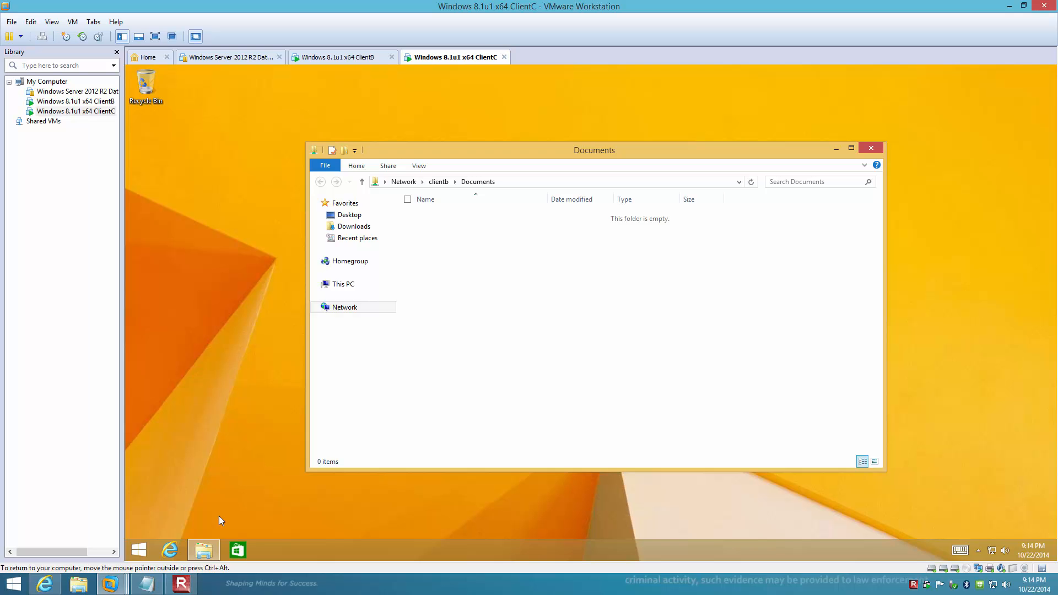
Switch to ClientB and sign in to the user account with its password.
click(366, 57)
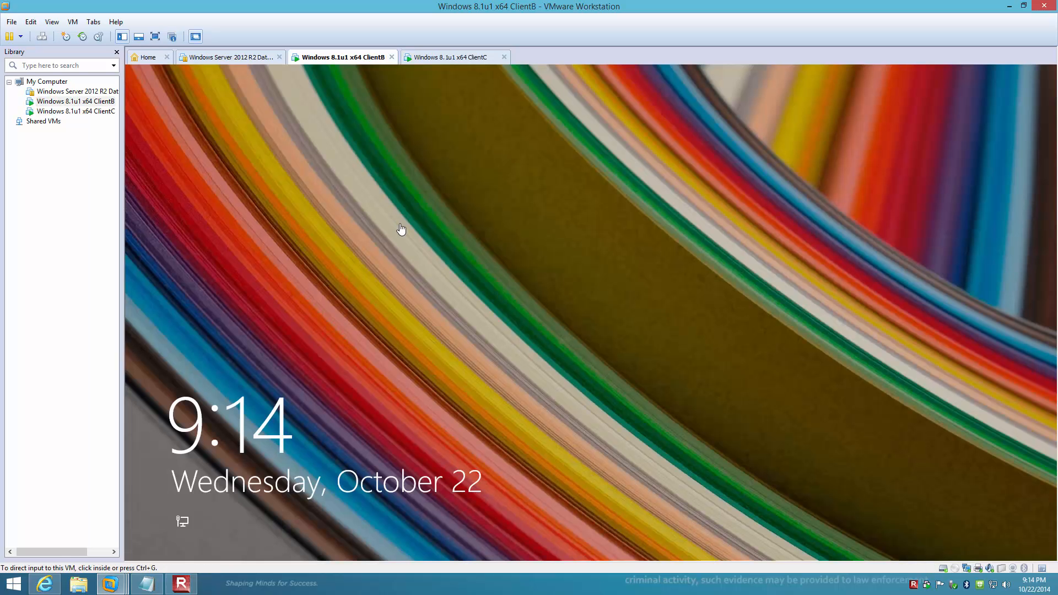
click(461, 188)
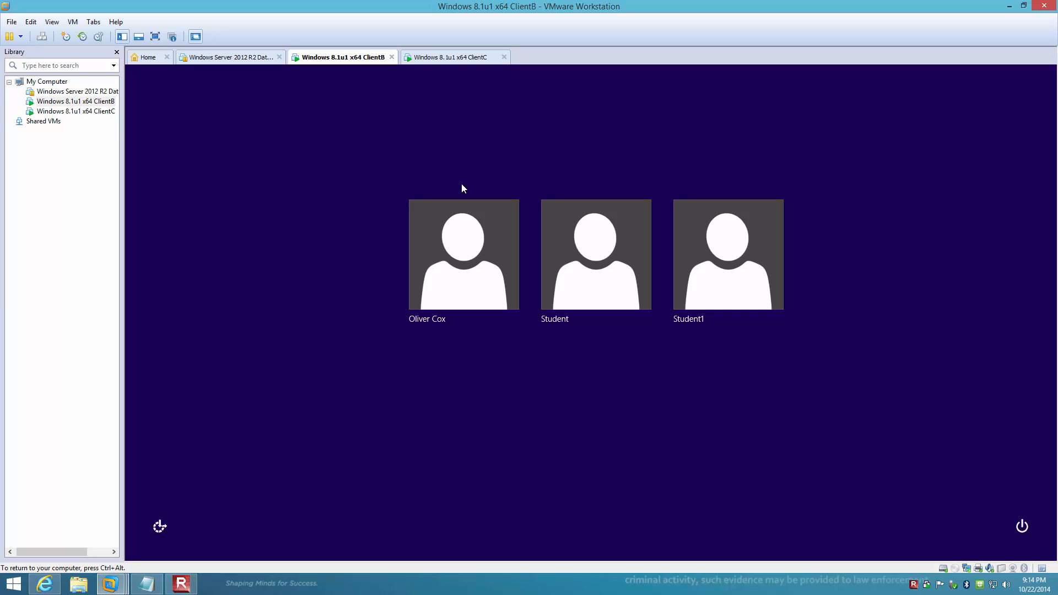
click(460, 238)
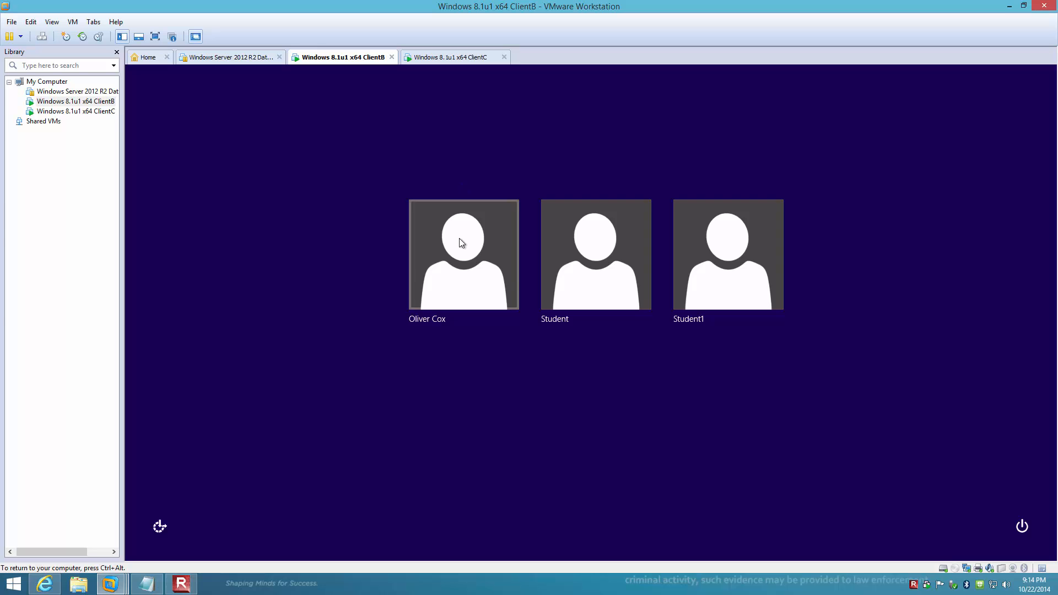
text(Pa$$w0rd)
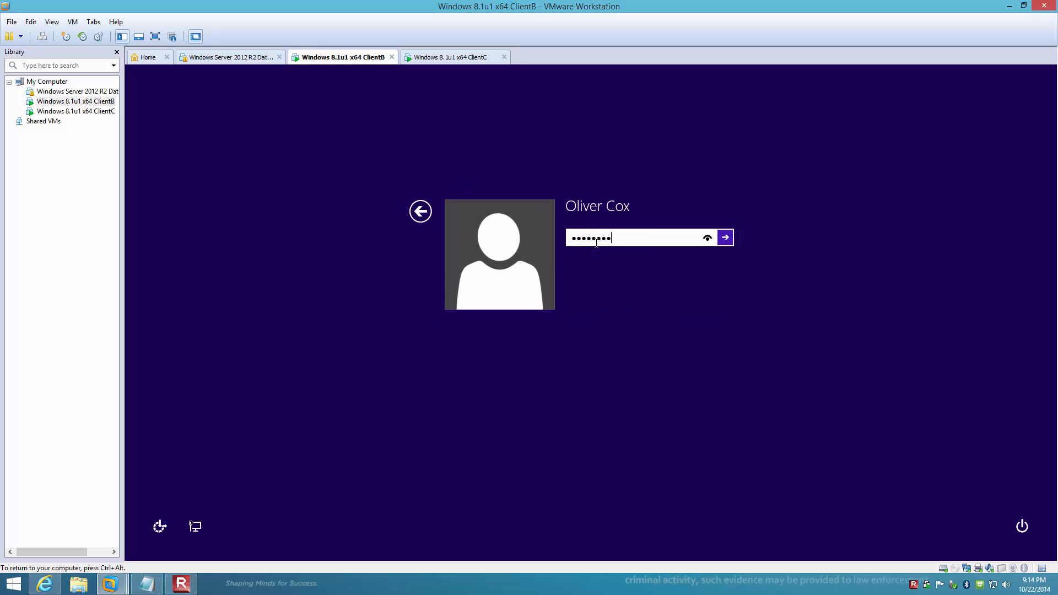
key(Return)
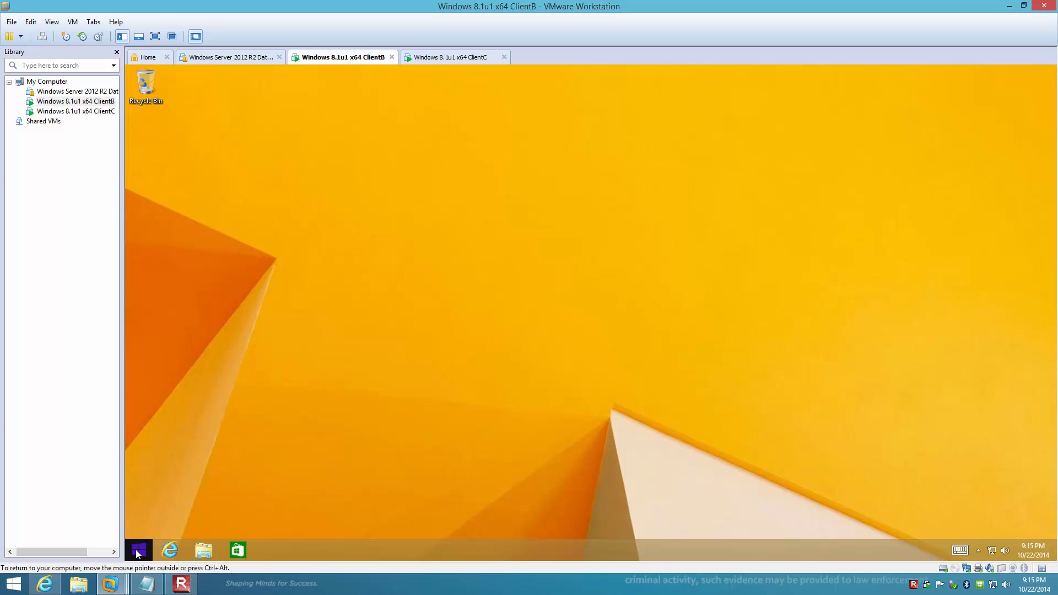
right_click(138, 554)
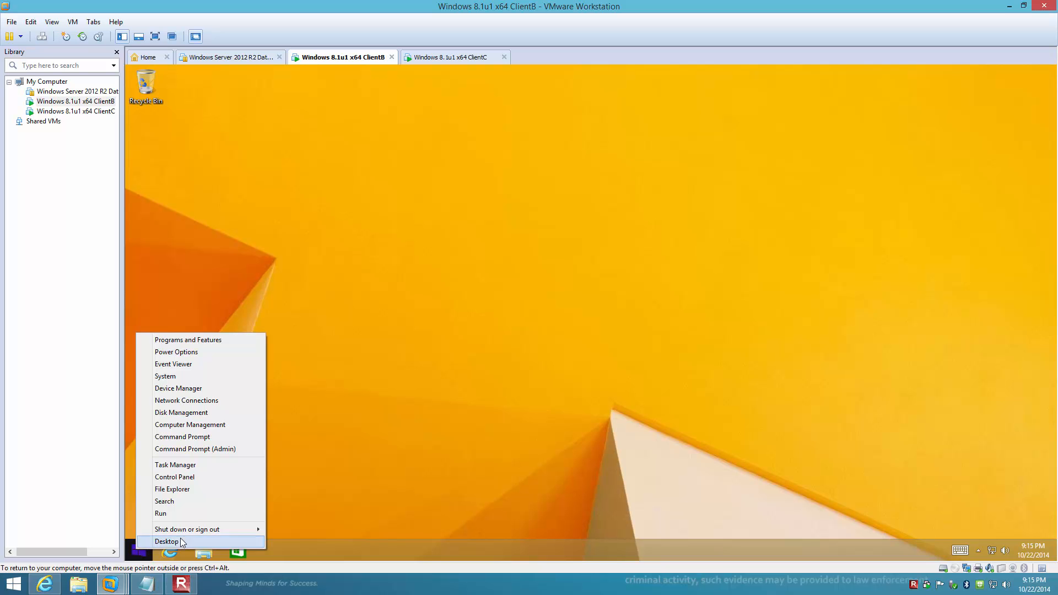
Go from Control Panel through Hardware and Sound to Devices and Printers on ClientB.
click(171, 477)
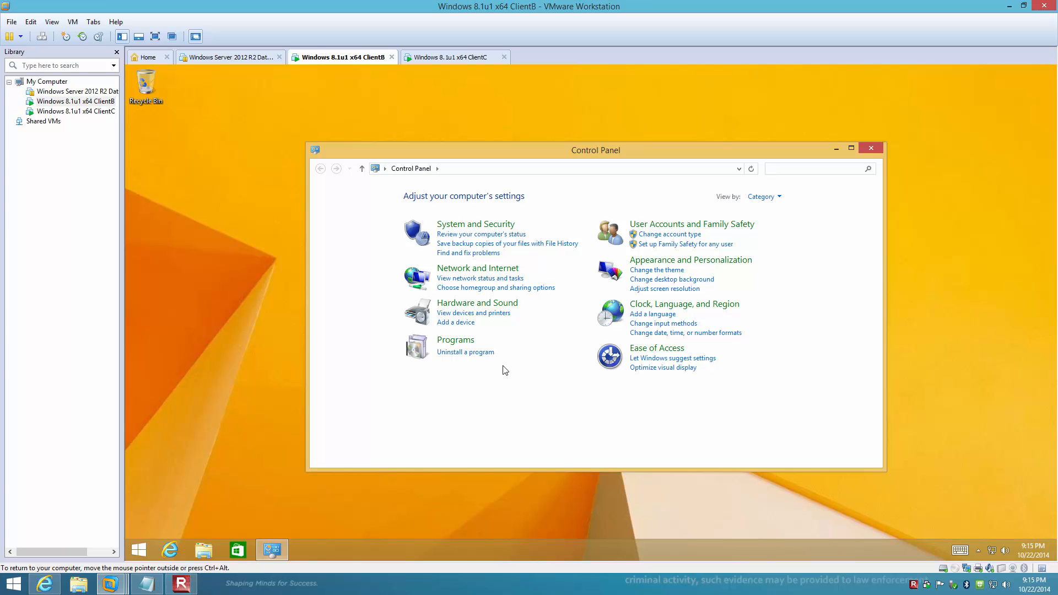
click(495, 308)
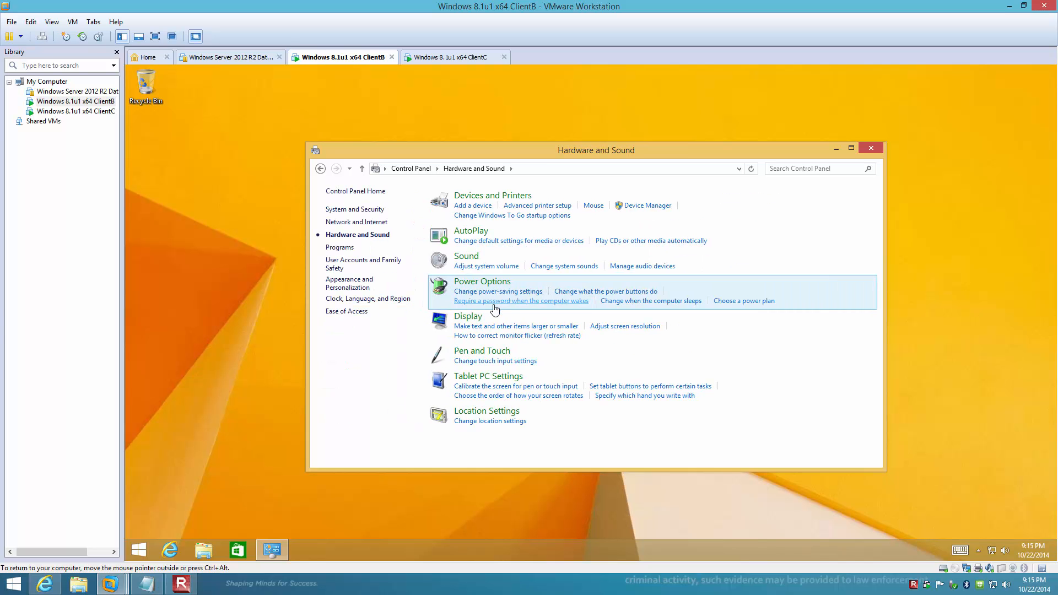
click(497, 196)
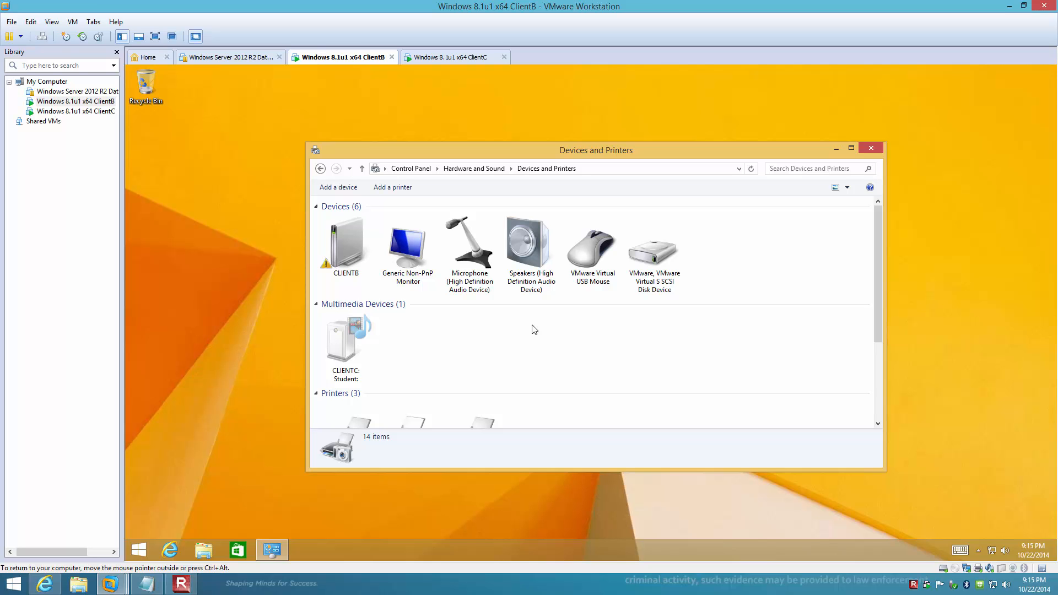
Start adding a printer that isn't listed, as a local printer with manual settings.
click(401, 190)
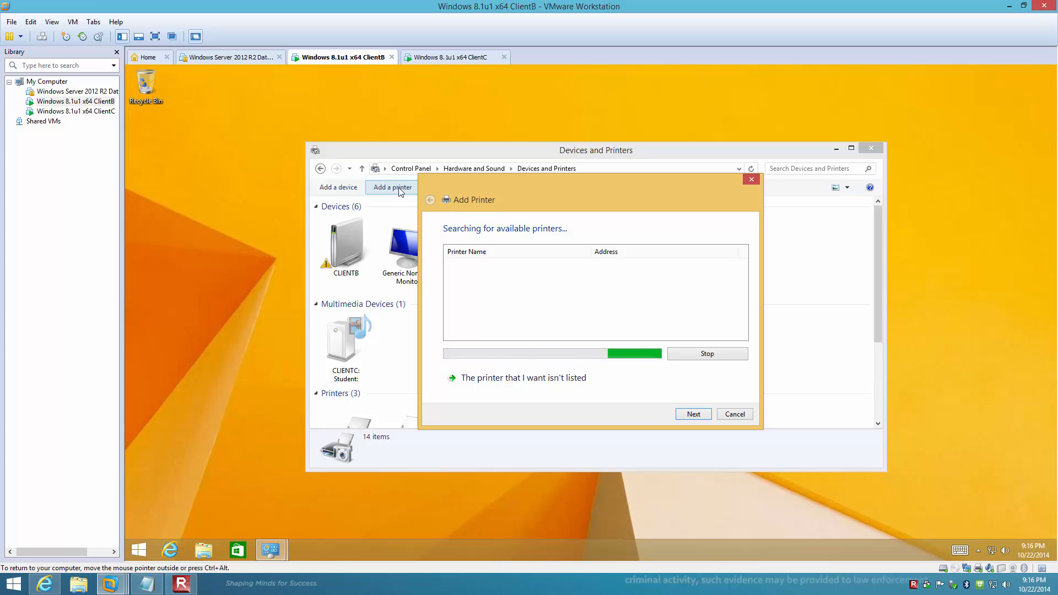
click(497, 381)
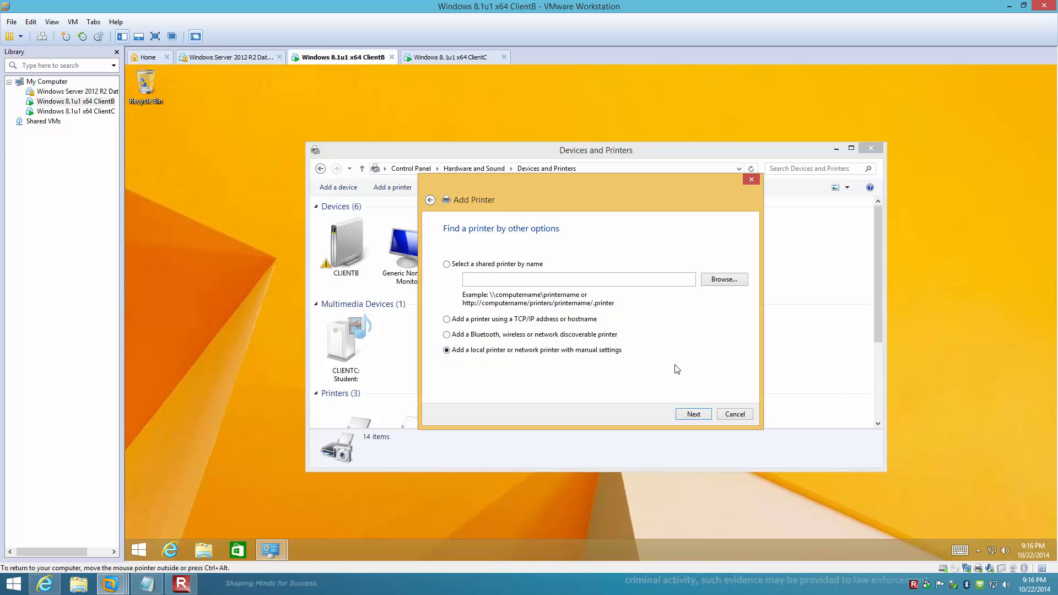
click(694, 416)
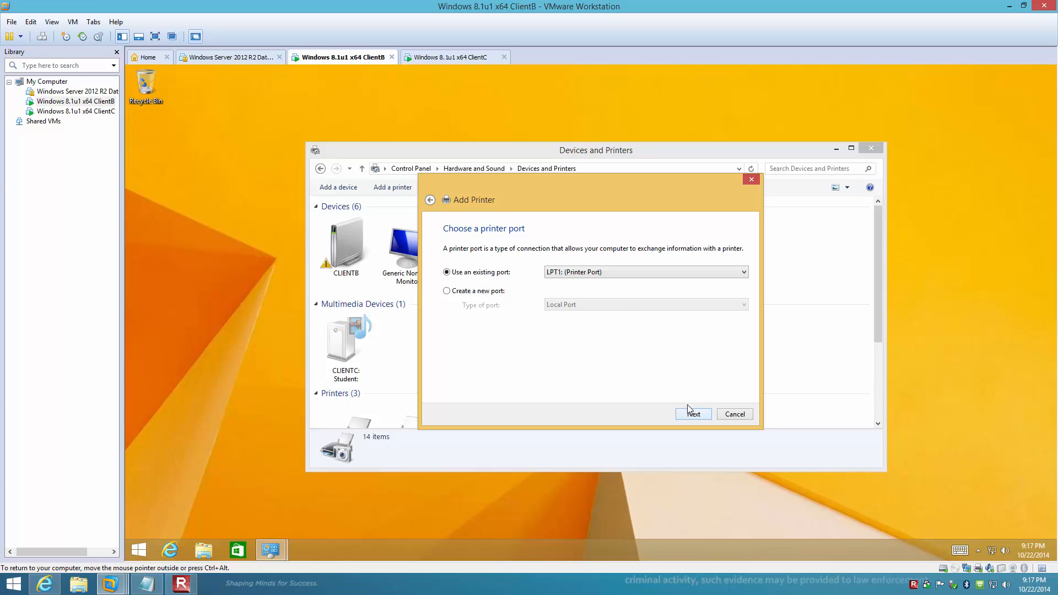
Set the new printer's port to LPT2.
click(600, 273)
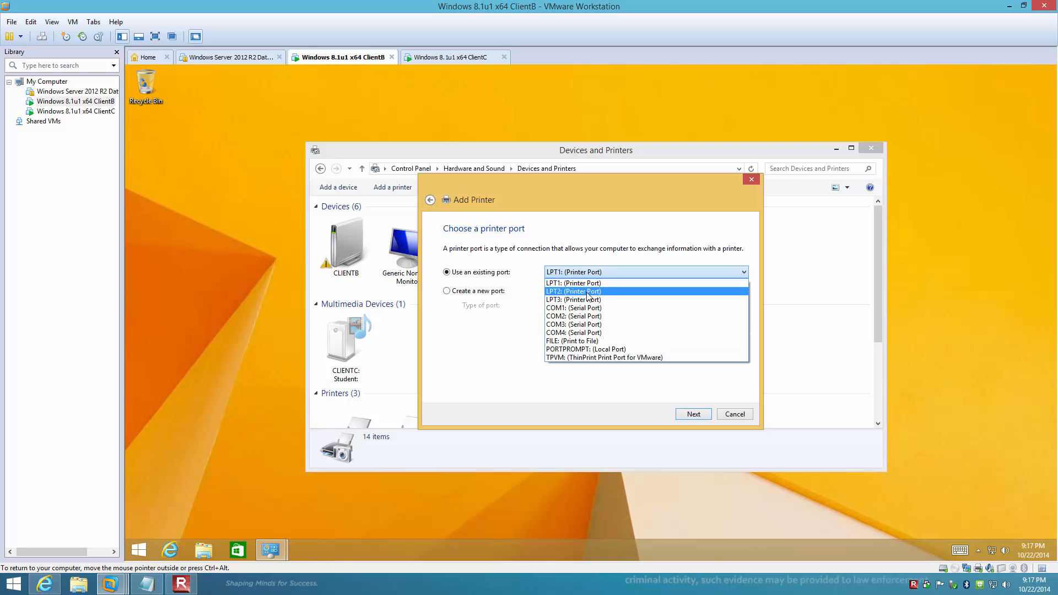
click(588, 293)
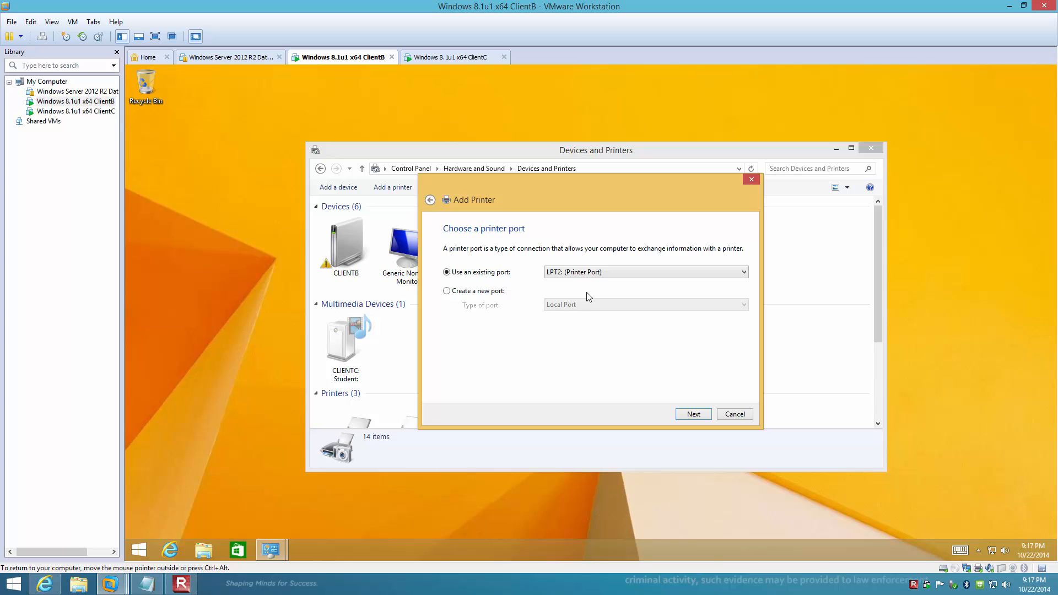
click(694, 414)
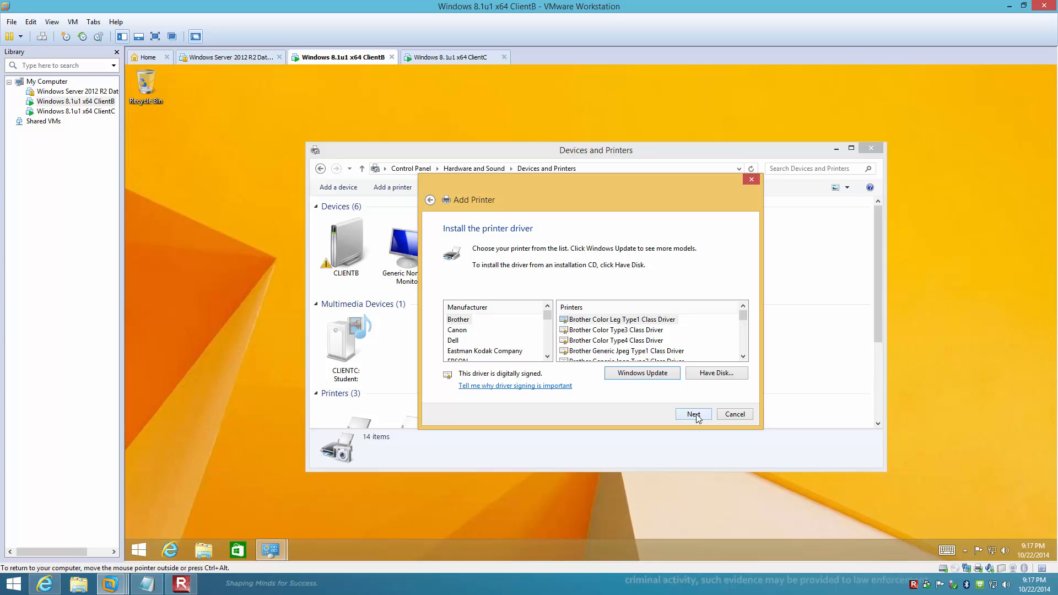
Choose the Generic MS Publisher Color Printer driver for the new printer.
click(548, 356)
click(548, 356)
click(548, 356)
click(457, 351)
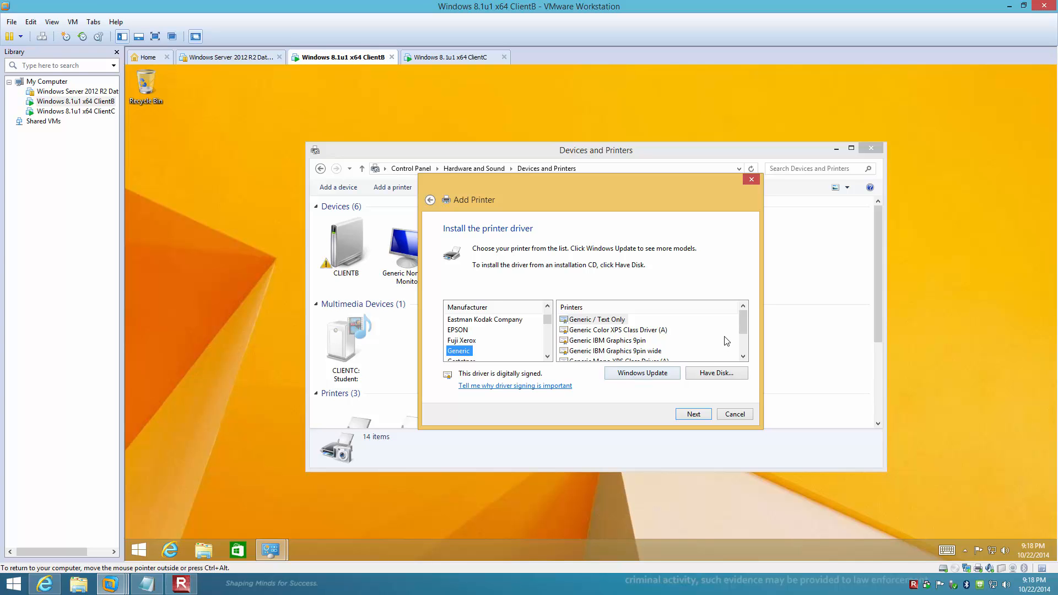
drag(743, 325, 744, 353)
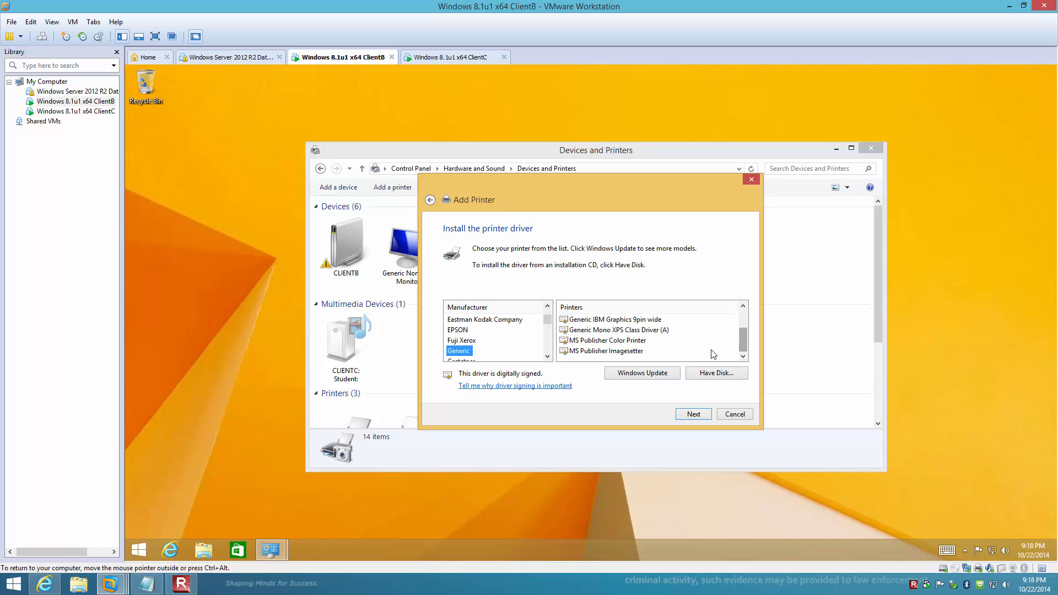
click(620, 346)
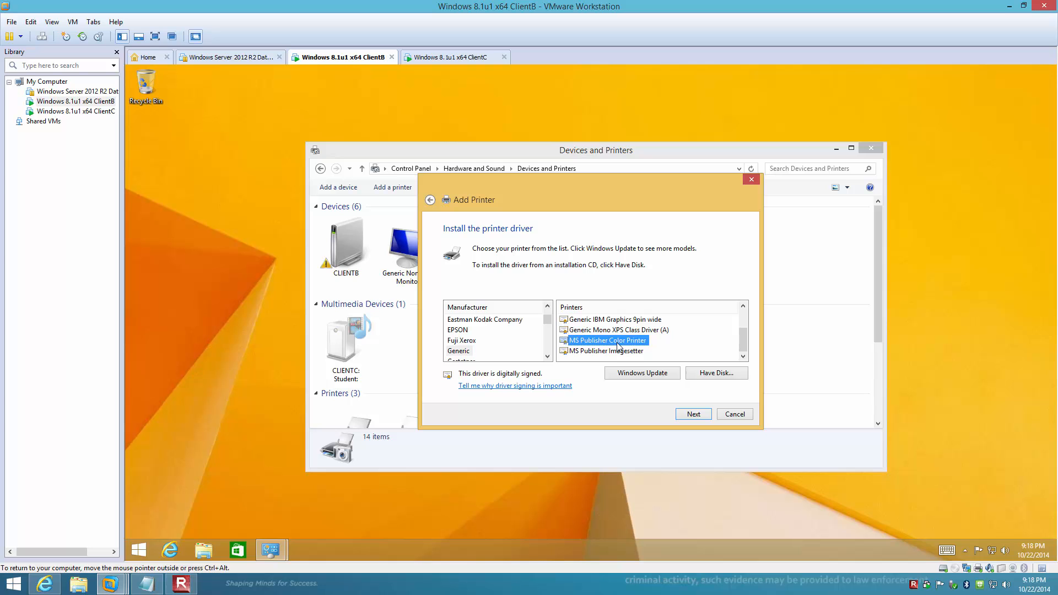
click(693, 415)
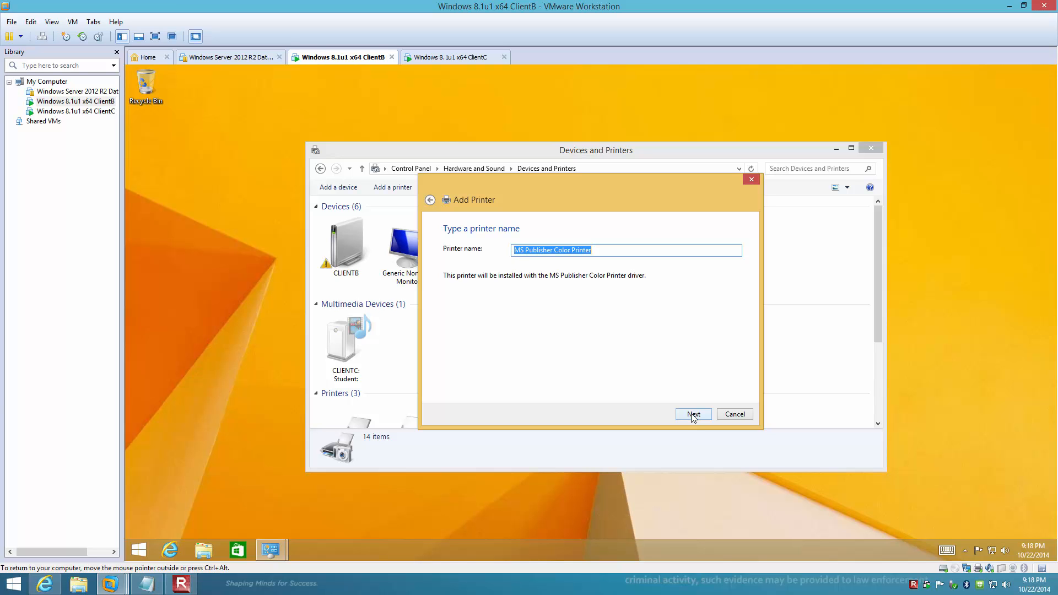
Name the new printer 'MS Color', leave it unshared, and finish the Add Printer wizard.
text(M)
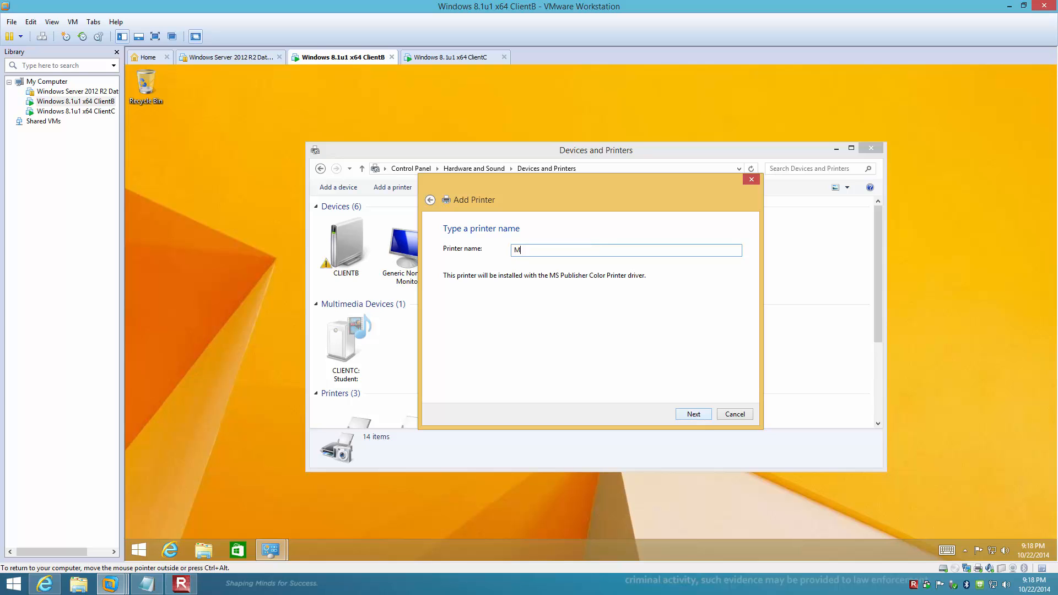
text(S Color)
click(694, 414)
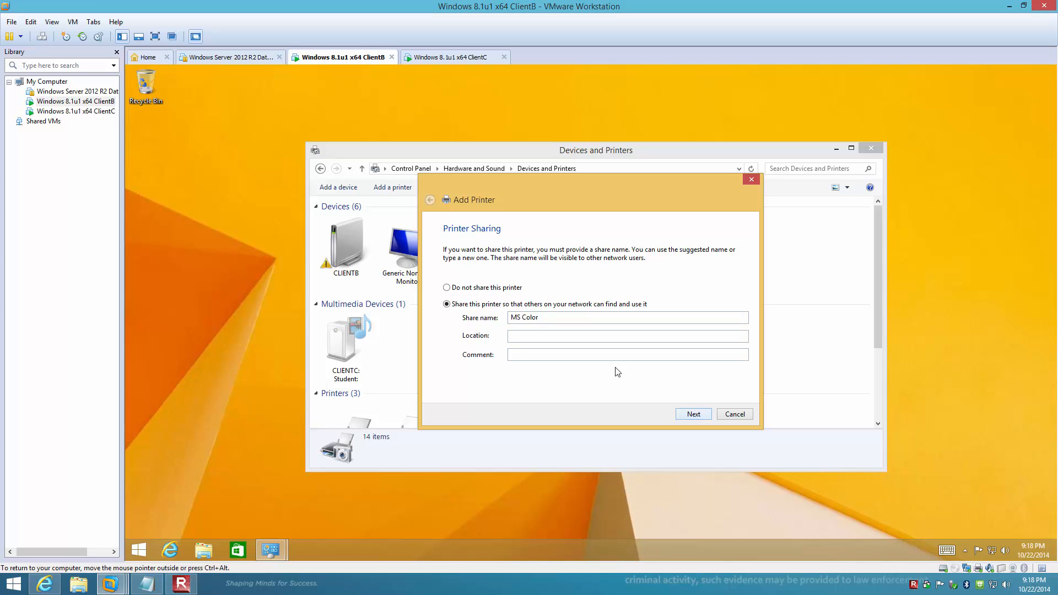
click(471, 289)
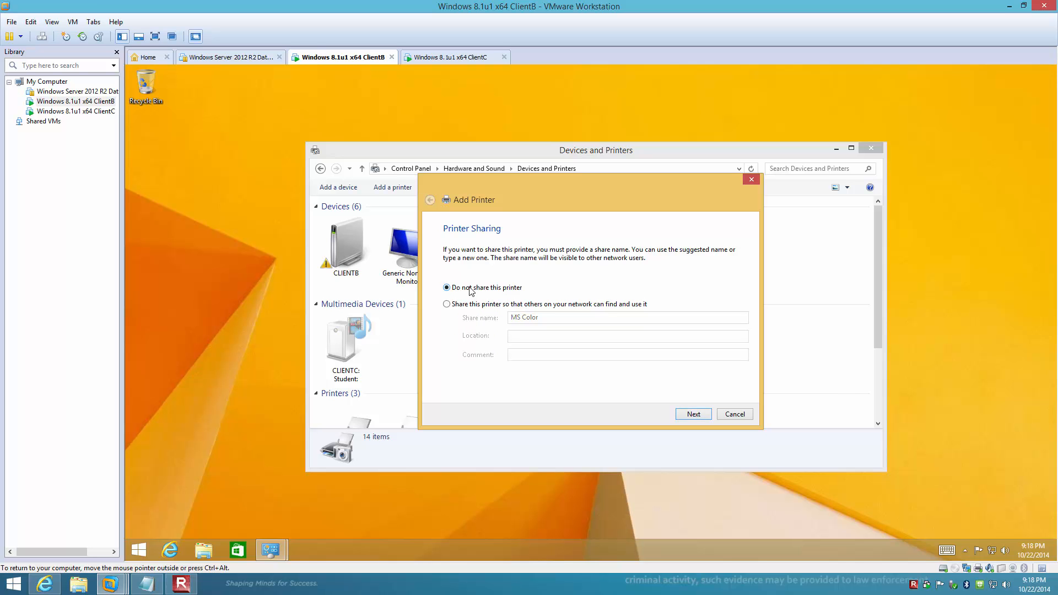
click(694, 415)
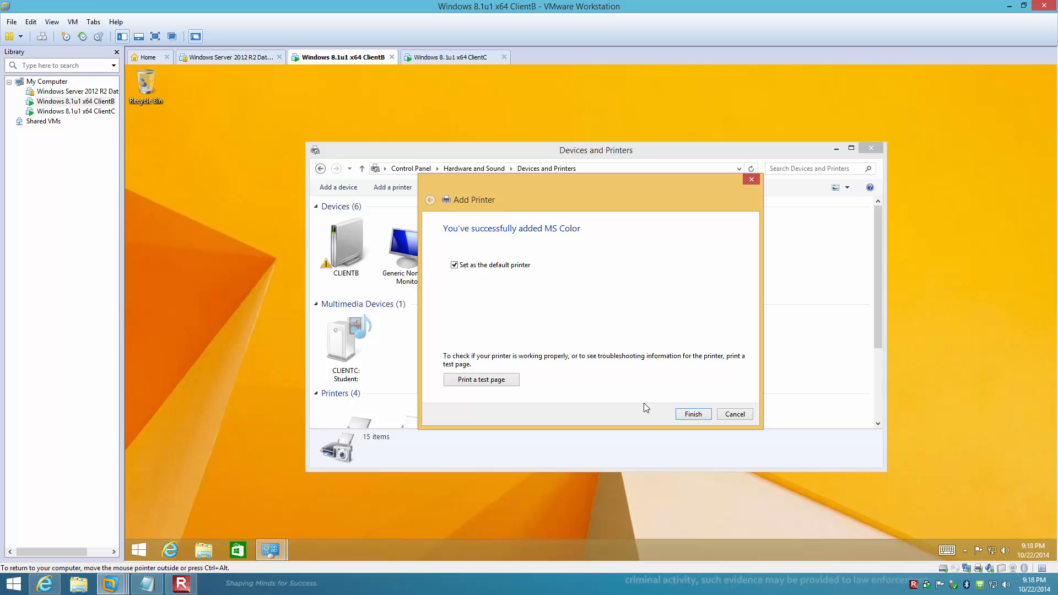
click(696, 414)
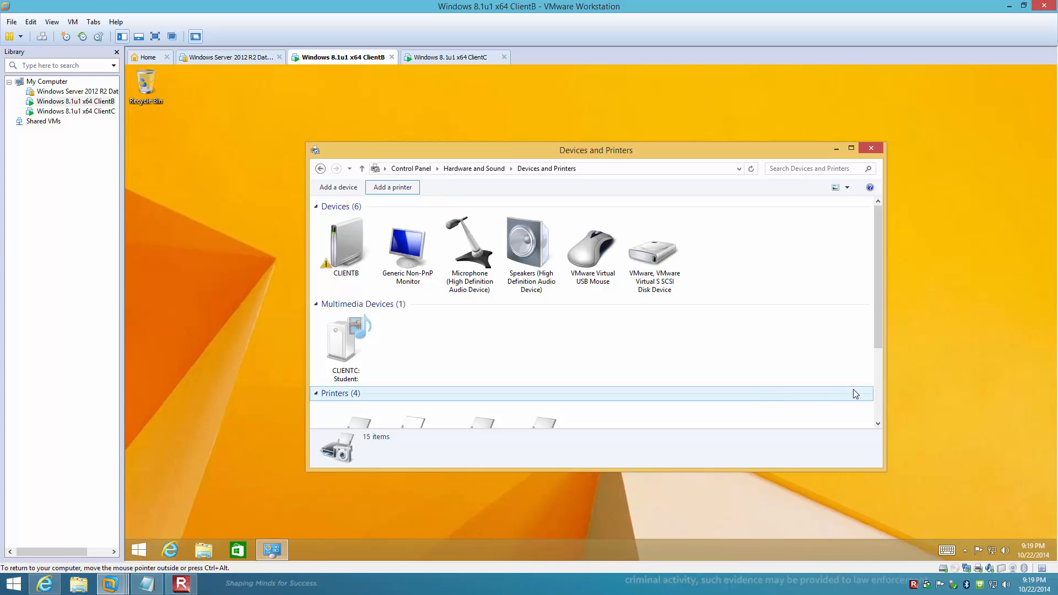
Open Printer properties for the MS Color printer in Devices and Printers.
click(878, 393)
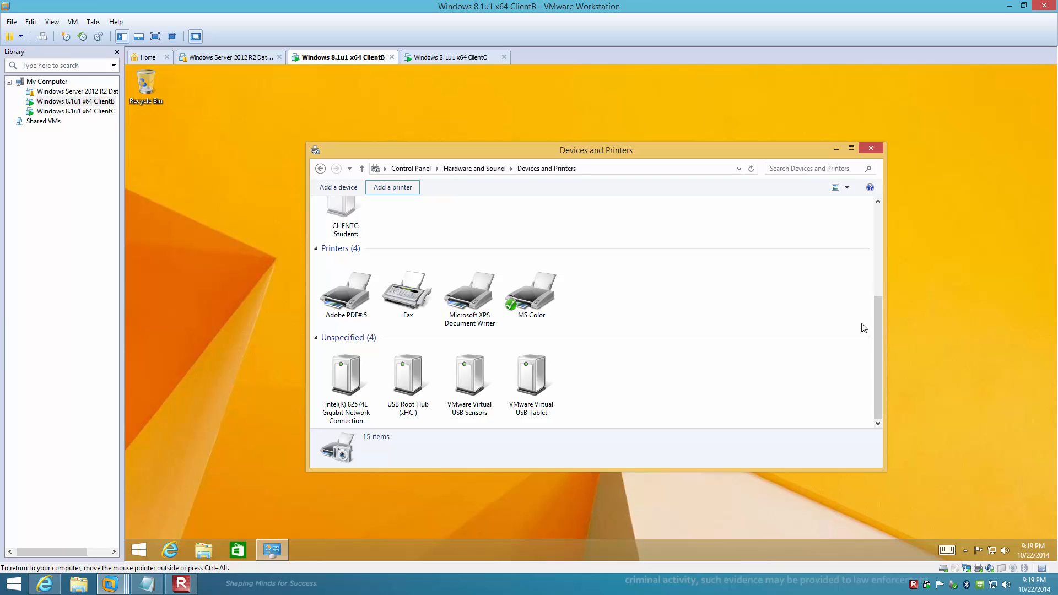
click(541, 296)
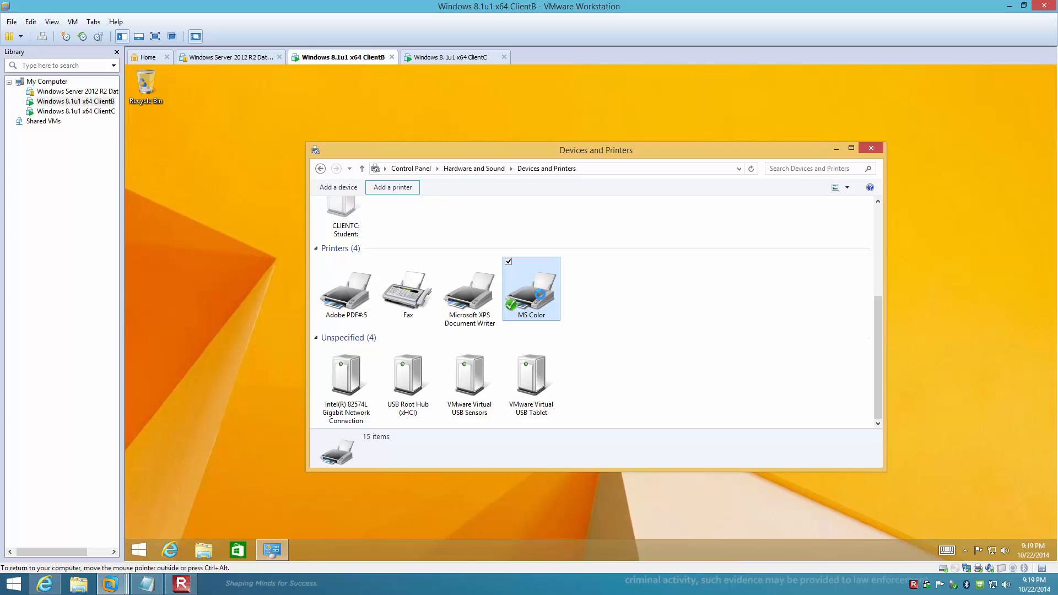
right_click(540, 295)
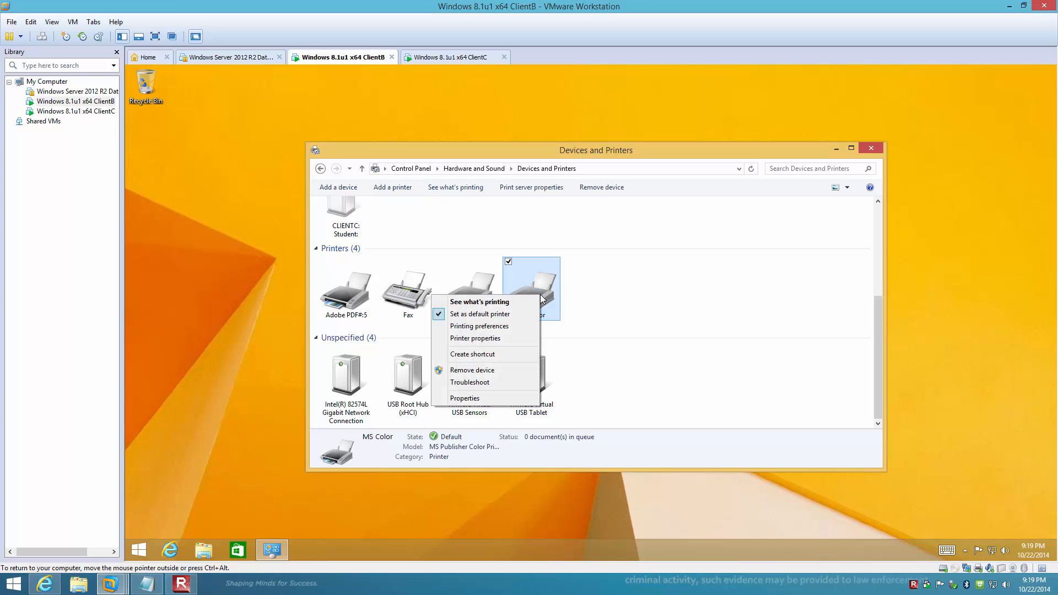
click(501, 338)
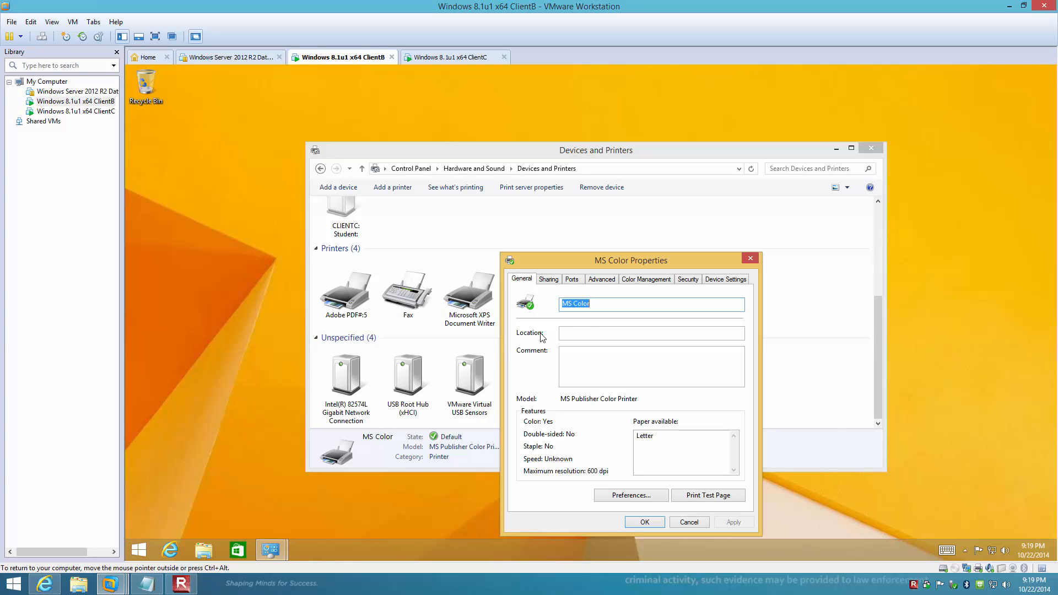
Share MS Color under the share name 'MS Color', then release input from the VM.
click(551, 280)
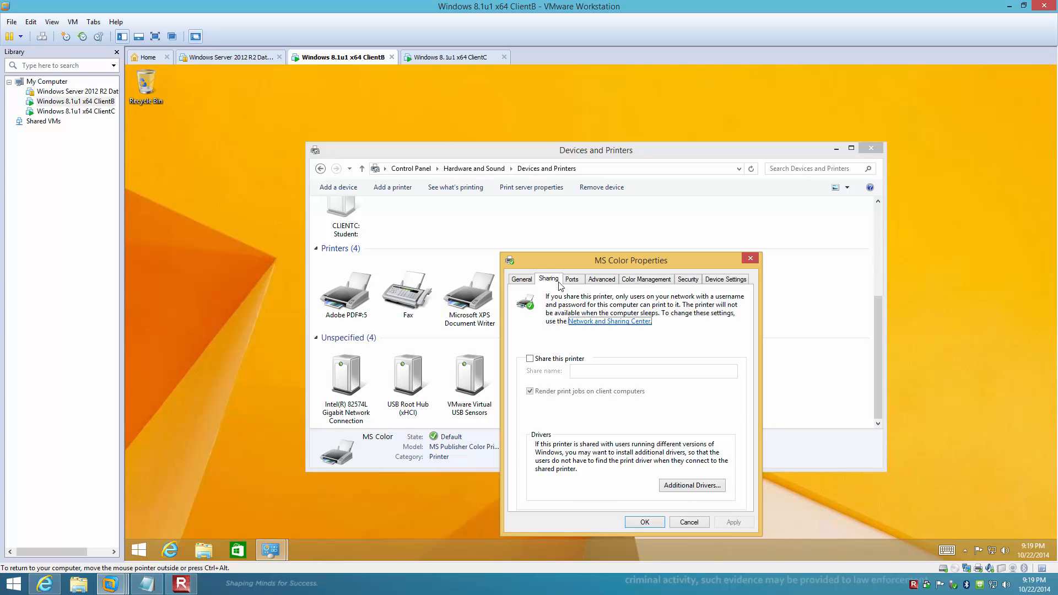
click(529, 359)
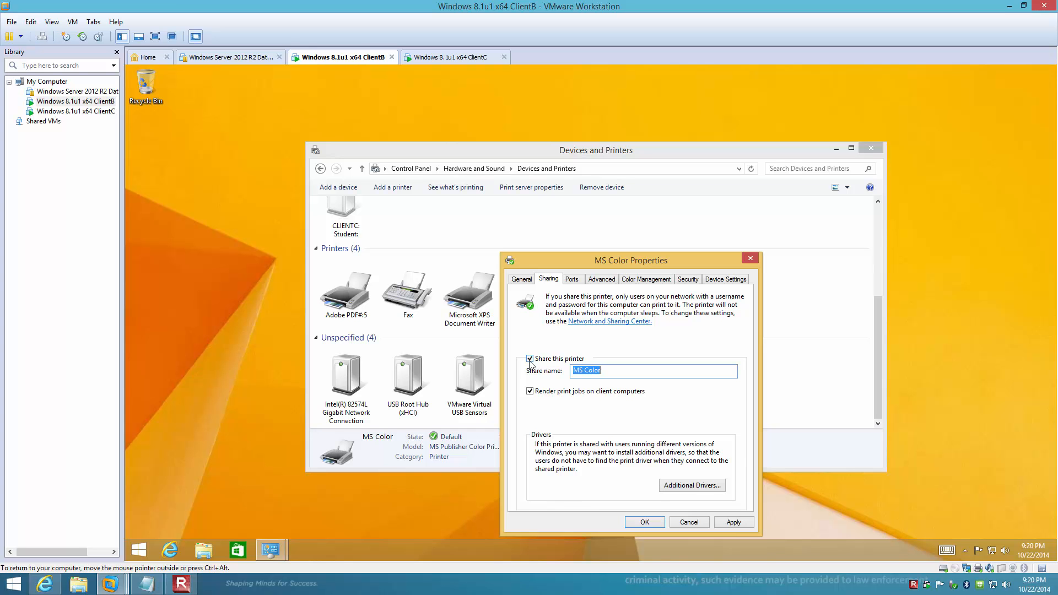
click(640, 523)
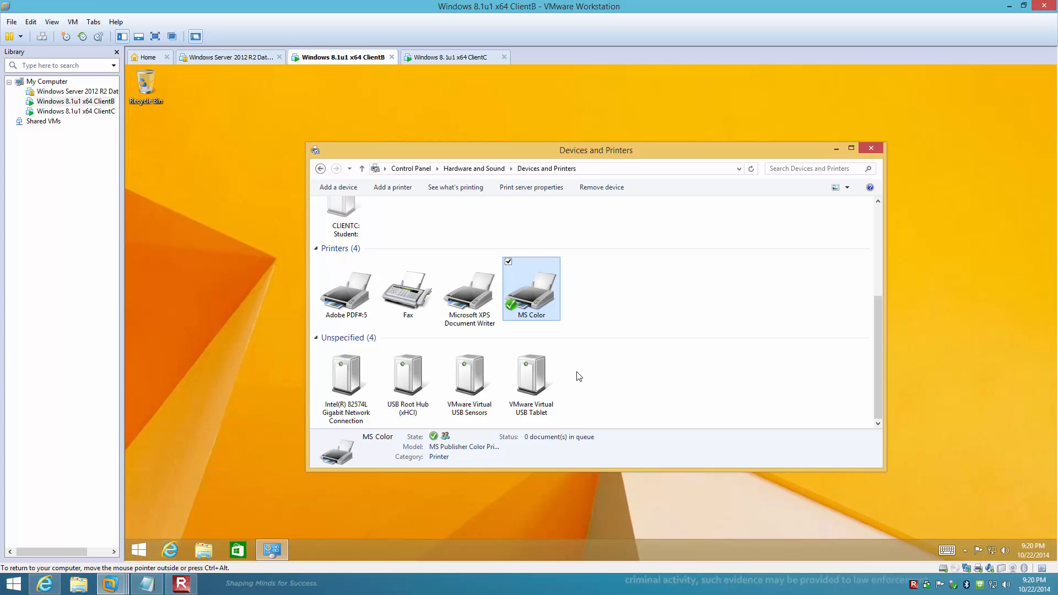
key(ctrl+alt)
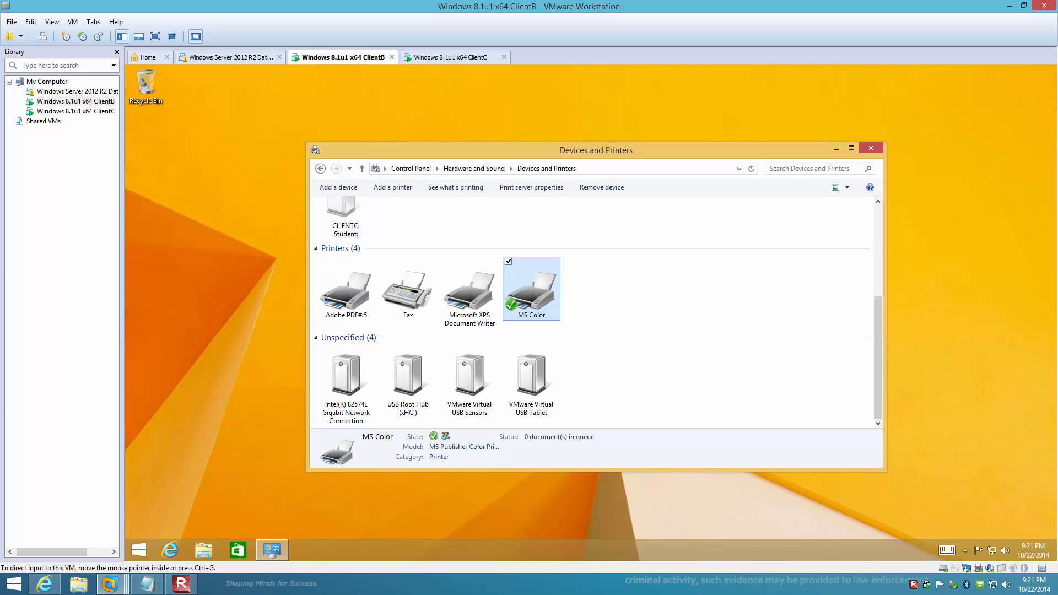